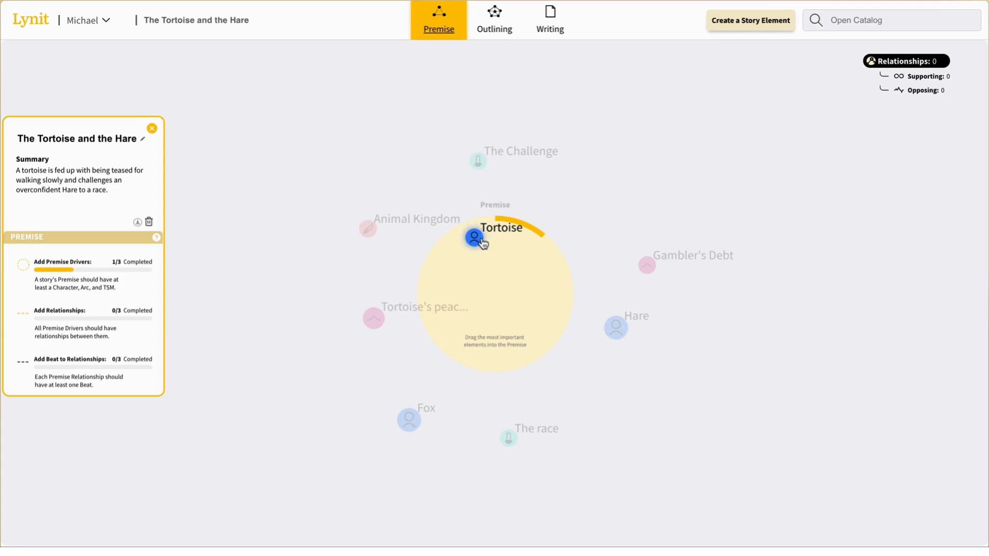
# Add the arc Tortoise's peaceful walks and the character Hare to the Premise circle
pyautogui.click(374, 322)
pyautogui.moveTo(374, 322); pyautogui.dragTo(446, 303)
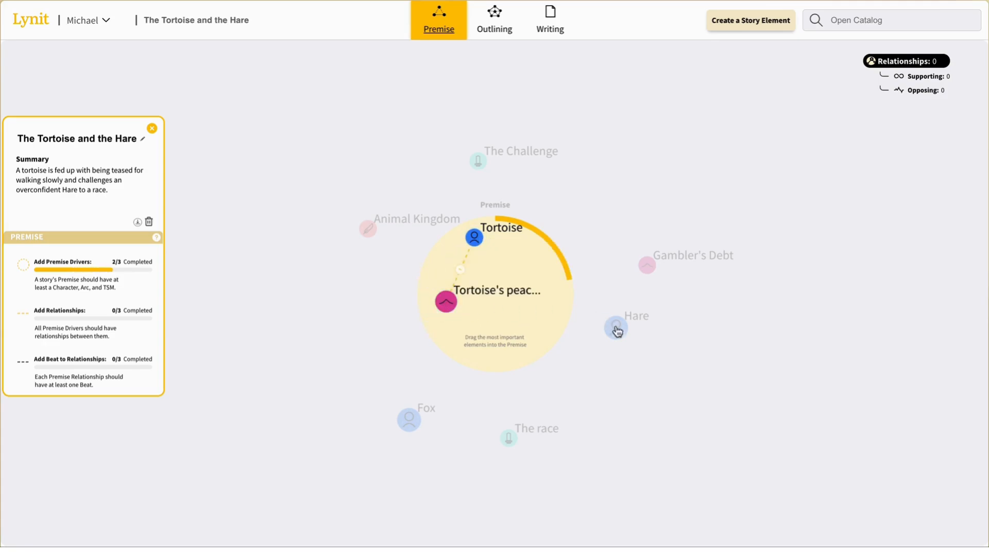
pyautogui.moveTo(624, 335); pyautogui.dragTo(559, 324)
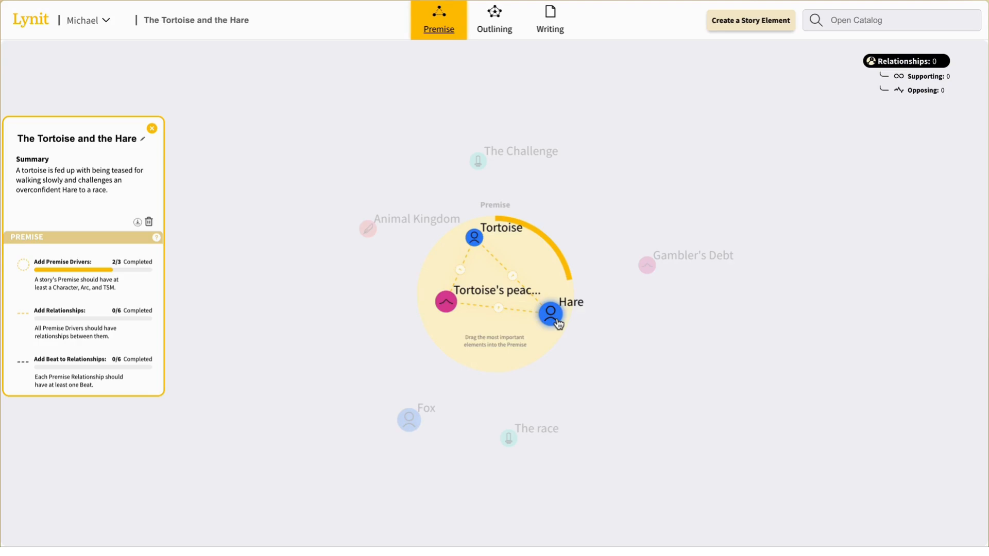
# Create a TS&M story element named "Slow and Steady" and close its editor
pyautogui.click(756, 21)
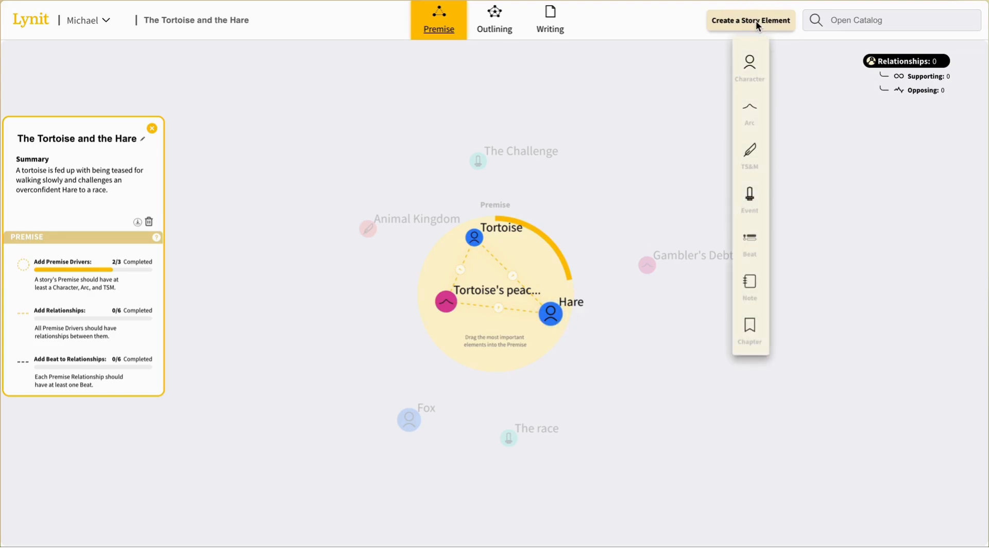
pyautogui.click(757, 162)
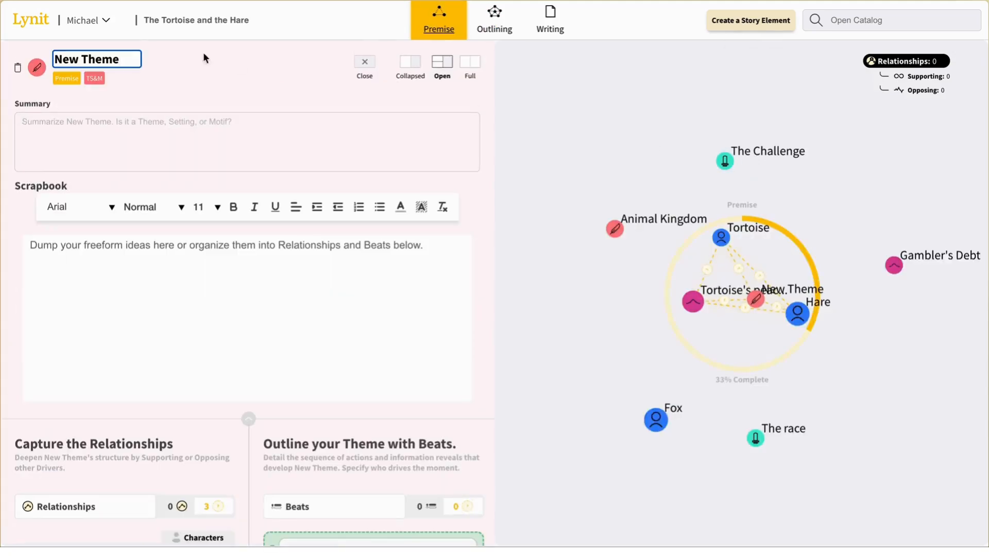
pyautogui.tripleClick(122, 61)
pyautogui.write('Sl')
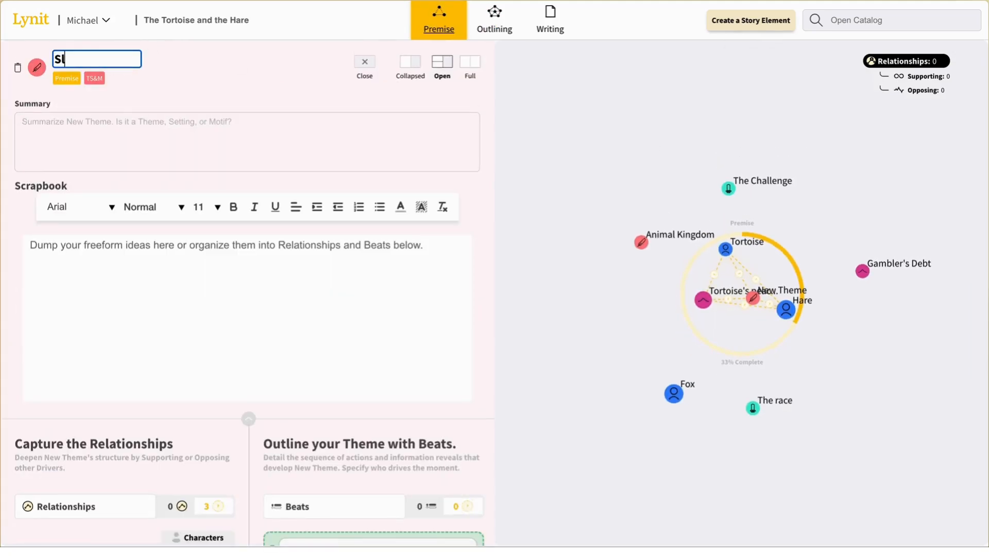
pyautogui.write('ow and Steady')
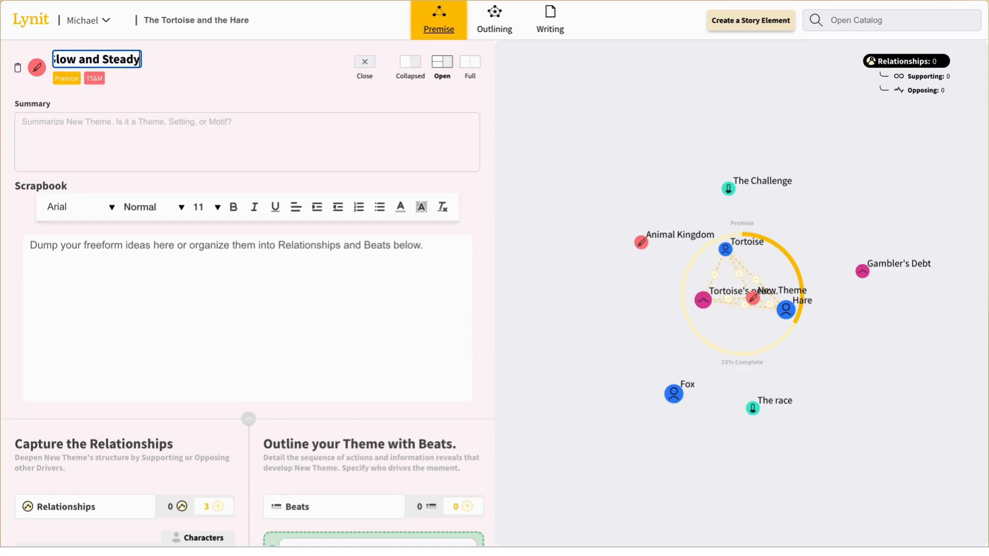
pyautogui.click(365, 62)
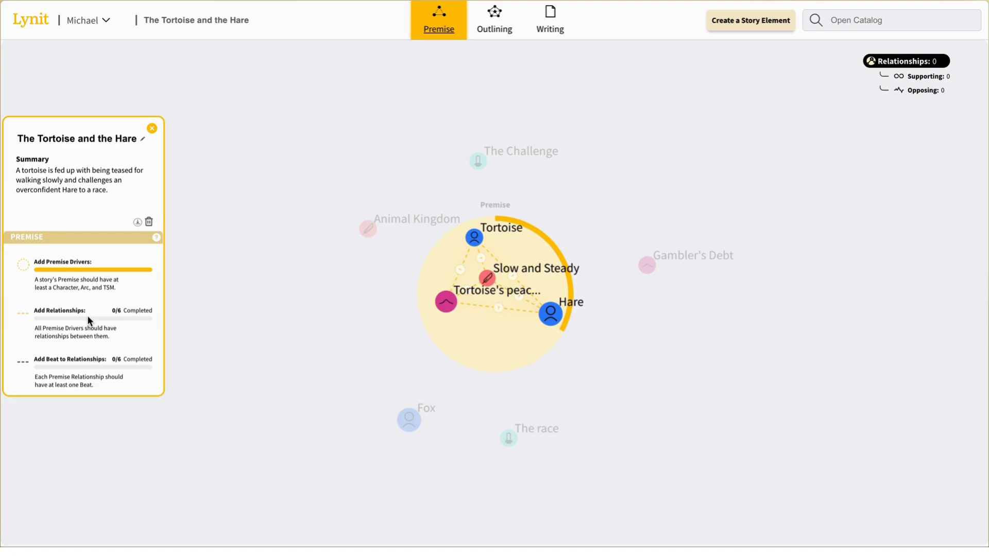
# Open the Tortoise character and set its relationship with Slow and Steady to Supporting
pyautogui.click(475, 237)
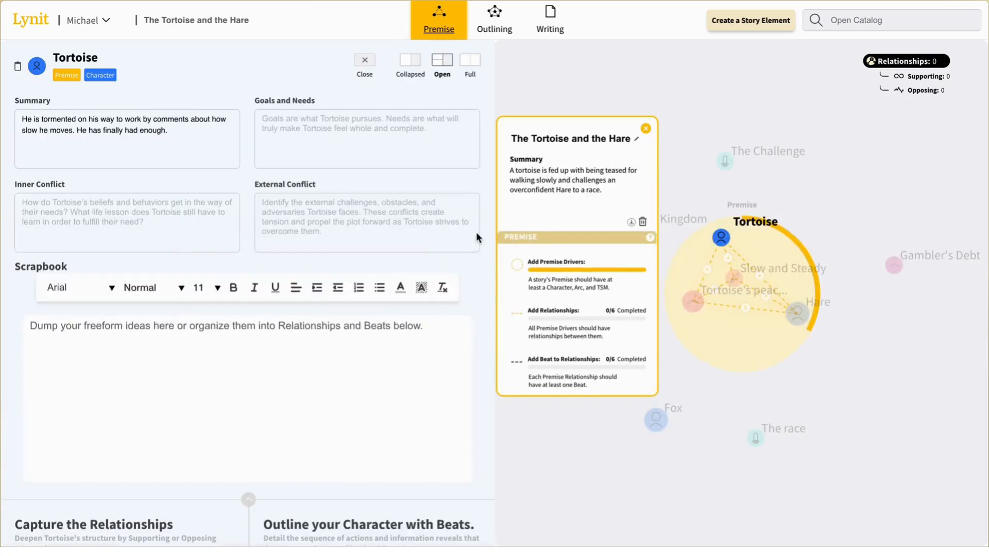
pyautogui.scroll(-7, 168, 396)
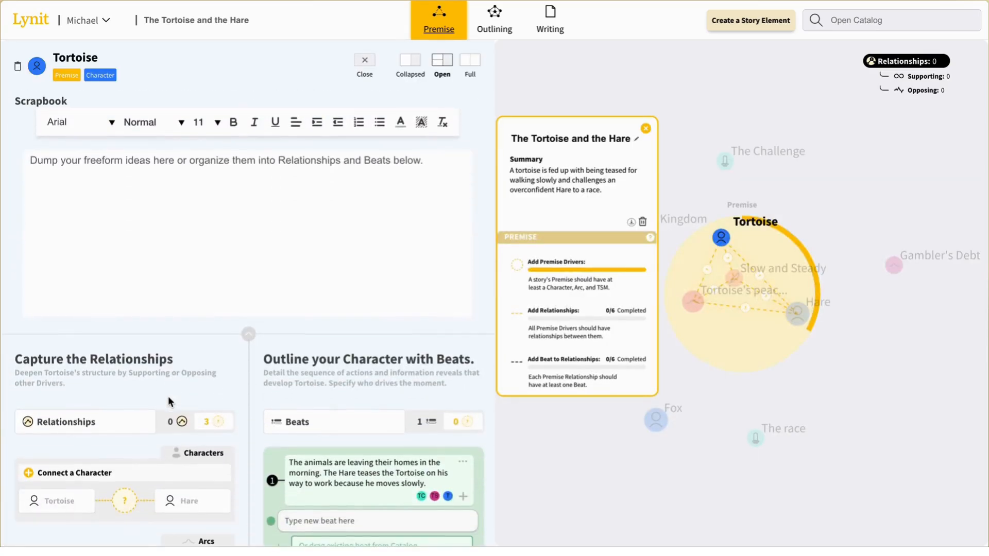
pyautogui.scroll(-2, 167, 397)
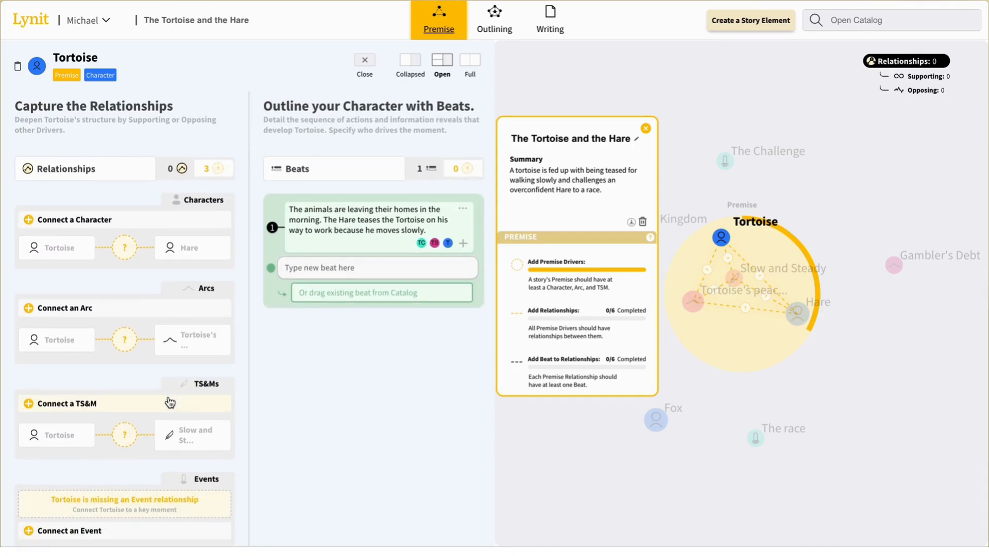
pyautogui.click(132, 436)
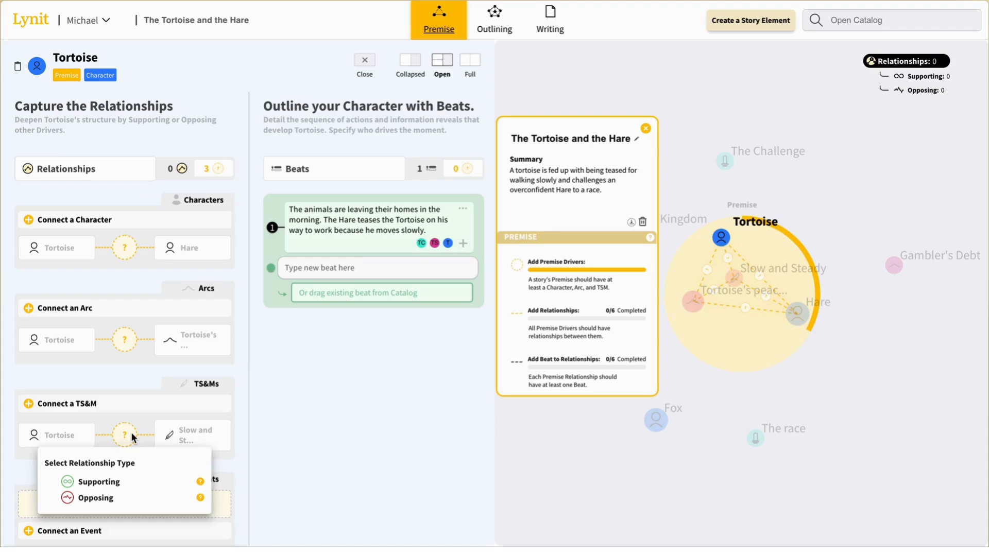
pyautogui.click(96, 484)
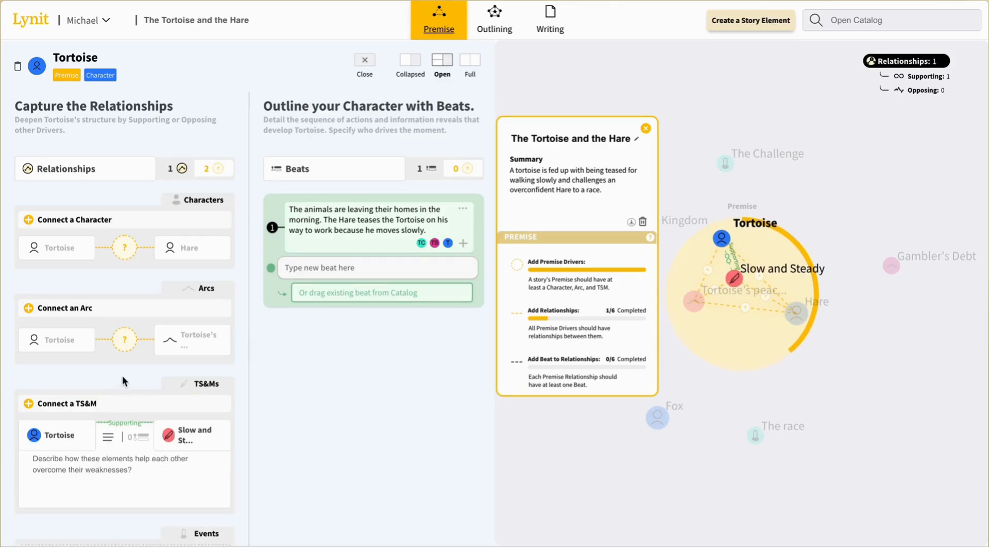
# Make Tortoise the Protagonist of its peaceful walks arc and the Opponent of Hare, then close the character's editor
pyautogui.click(126, 342)
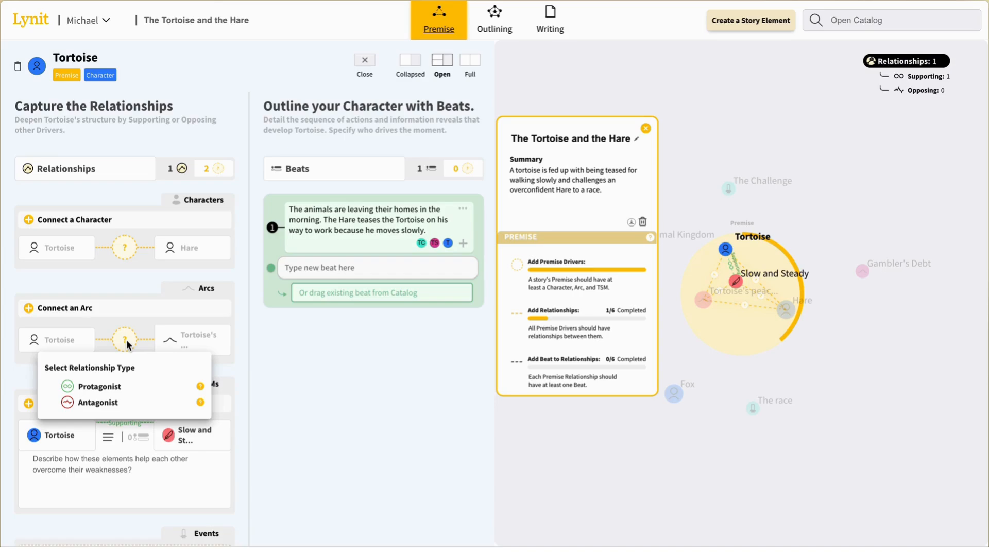
pyautogui.click(111, 387)
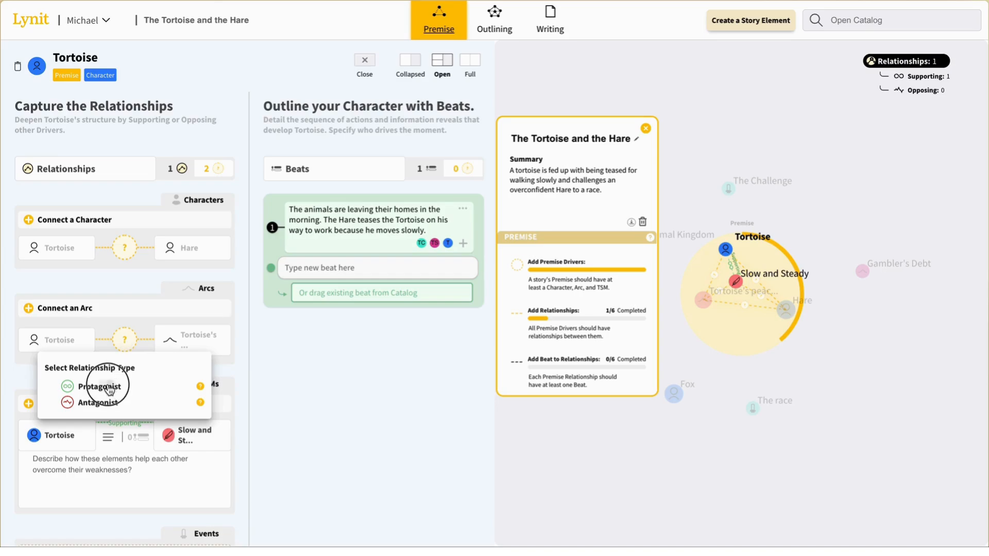
pyautogui.click(126, 250)
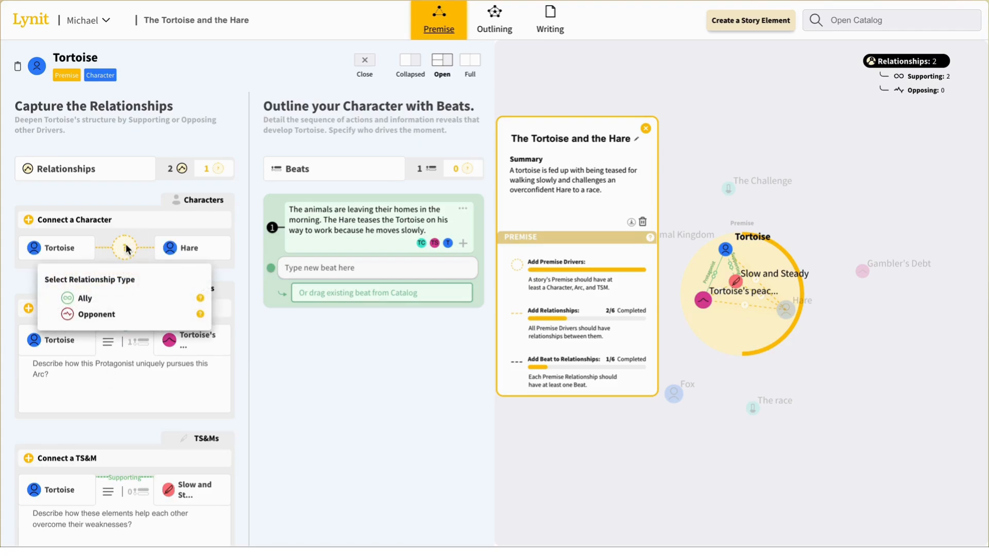
pyautogui.click(93, 315)
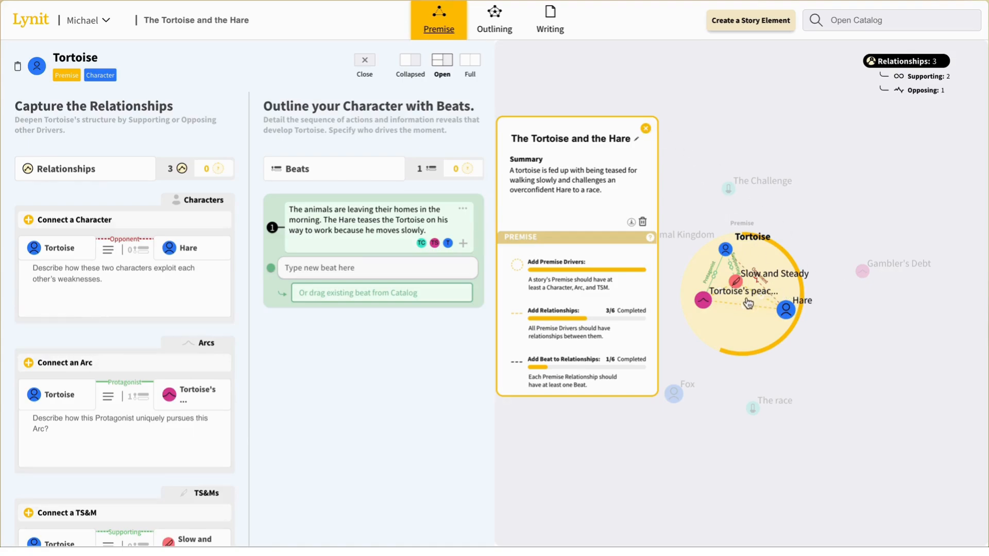
pyautogui.click(646, 128)
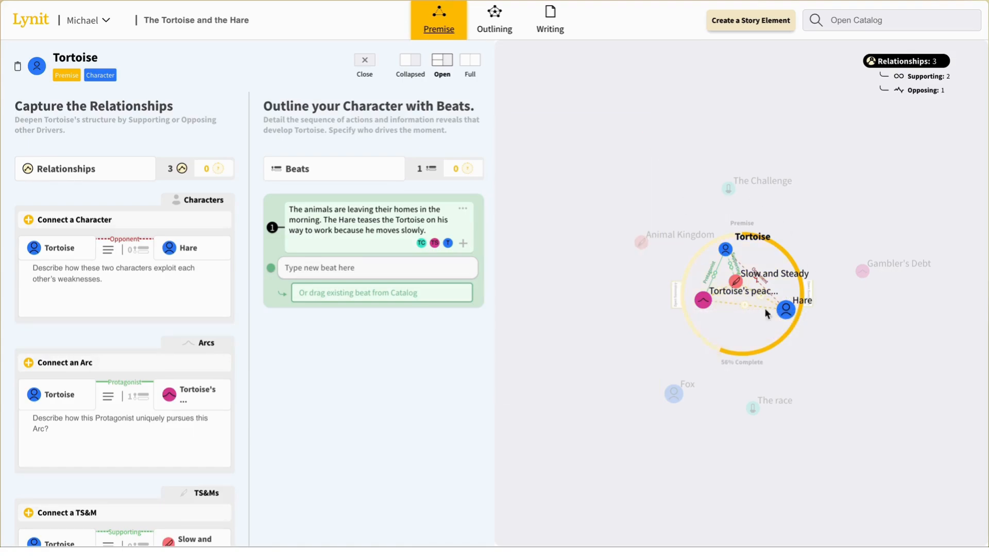
pyautogui.click(370, 61)
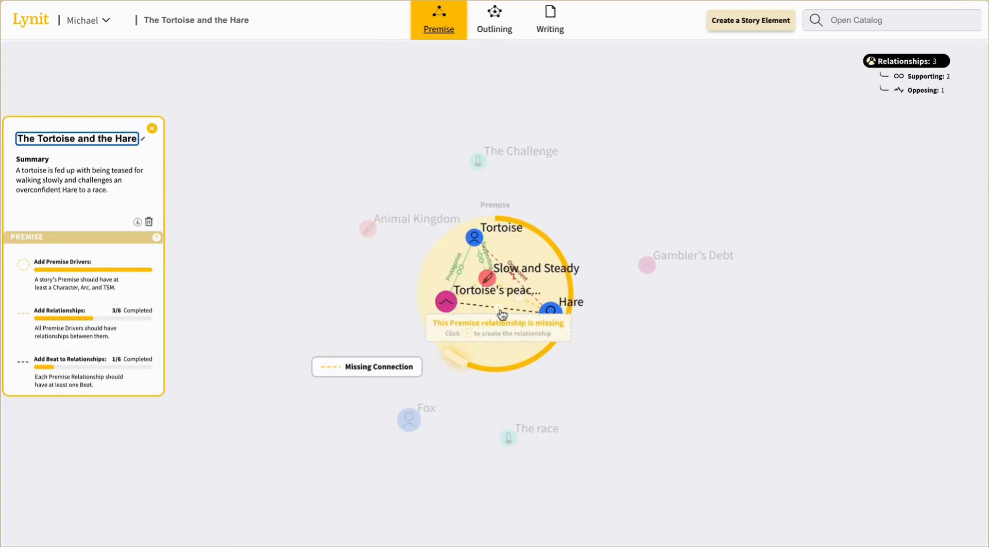
# Fill the missing connection between Hare and Tortoise's peaceful walks with an Antagonist relationship
pyautogui.click(501, 313)
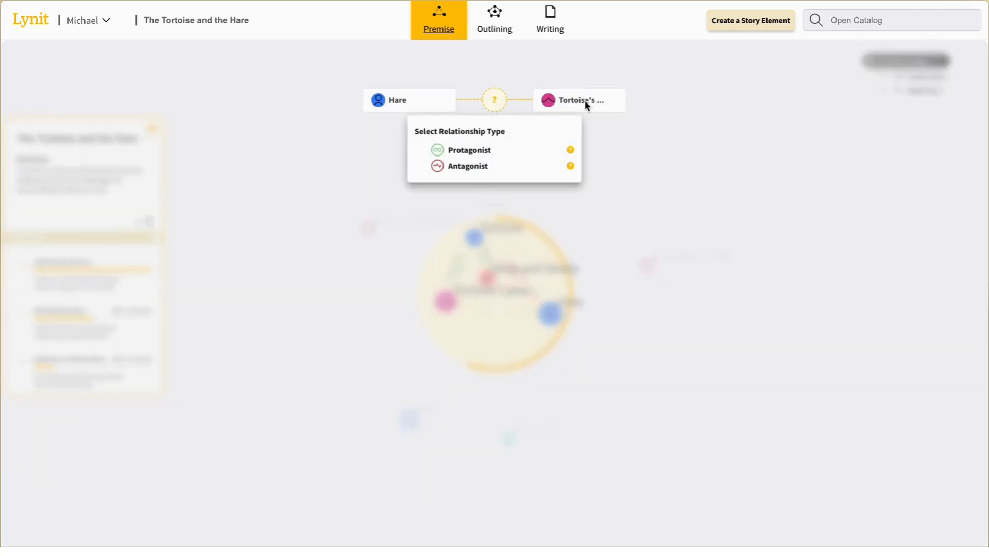
pyautogui.click(470, 167)
pyautogui.click(624, 237)
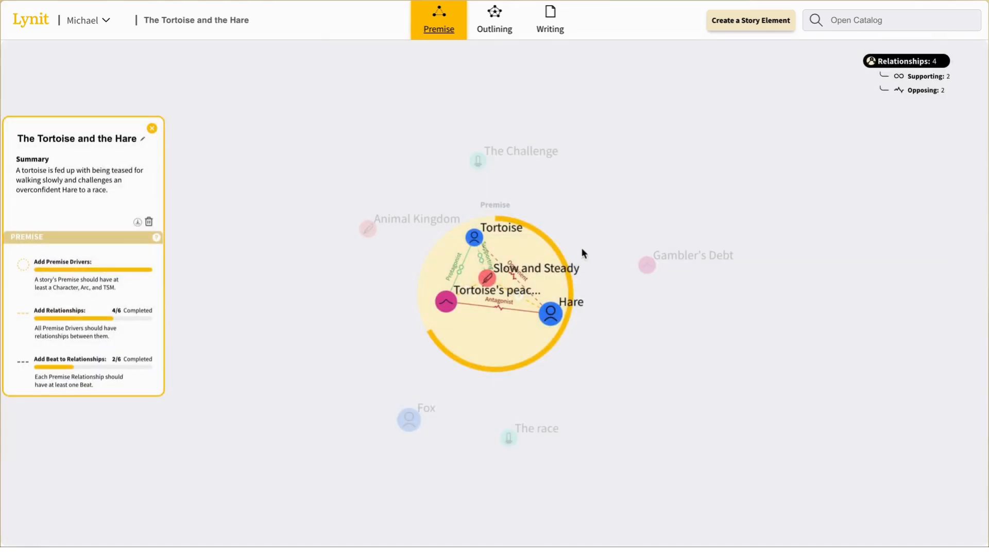
# Fill the missing connection between Hare and Slow and Steady with an Opposing relationship
pyautogui.click(524, 303)
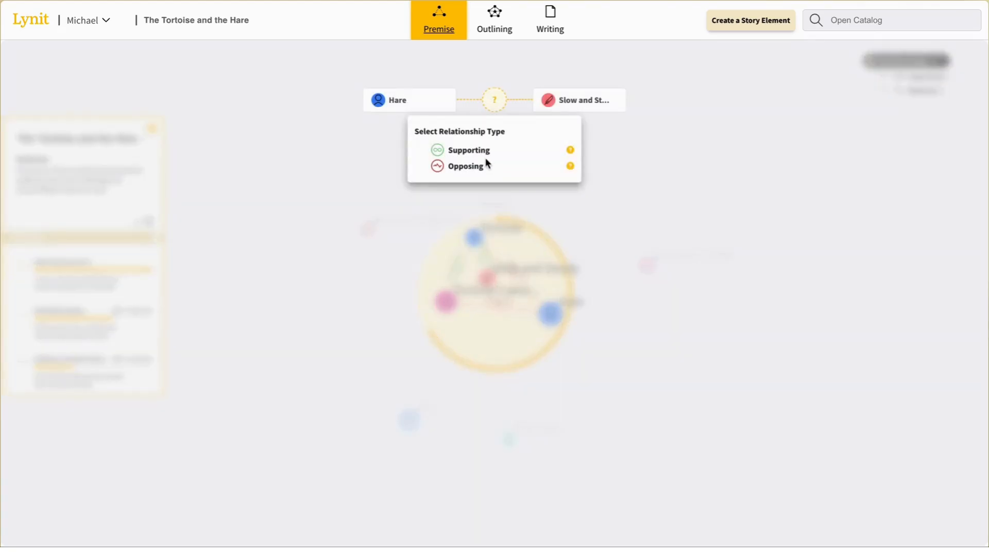
pyautogui.click(464, 166)
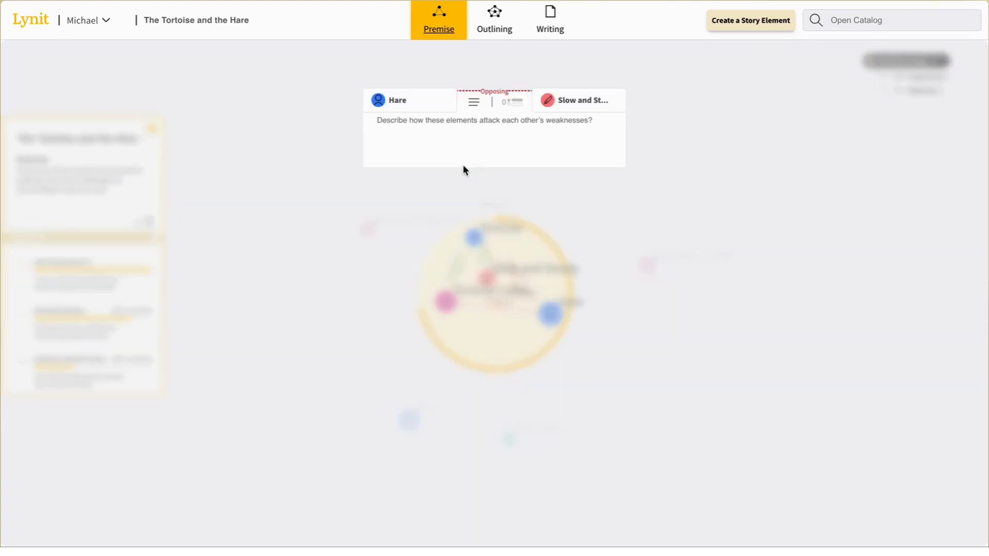
pyautogui.click(396, 226)
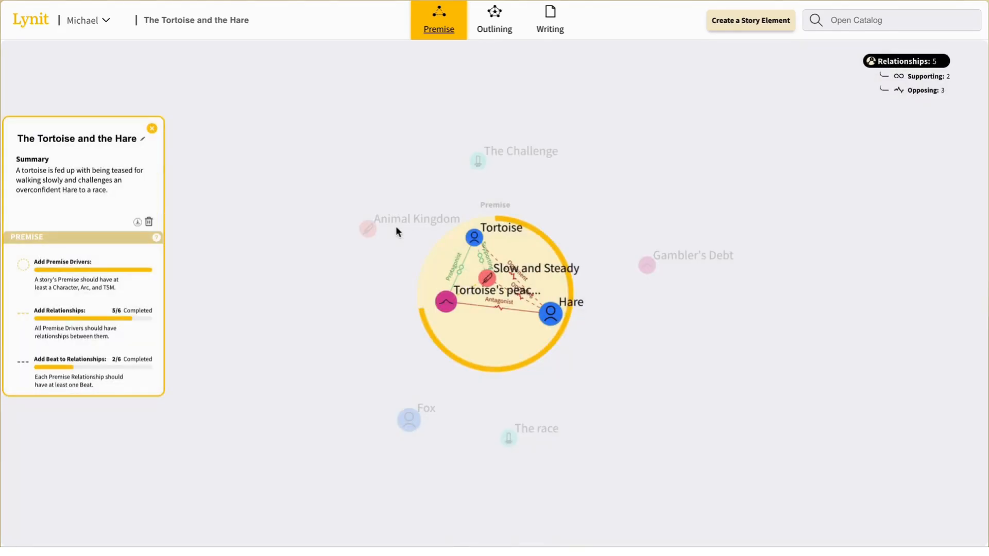
# Open the arc Tortoise's peaceful walks, set its relationship with Slow and Steady to Supporting, and close the arc
pyautogui.click(473, 296)
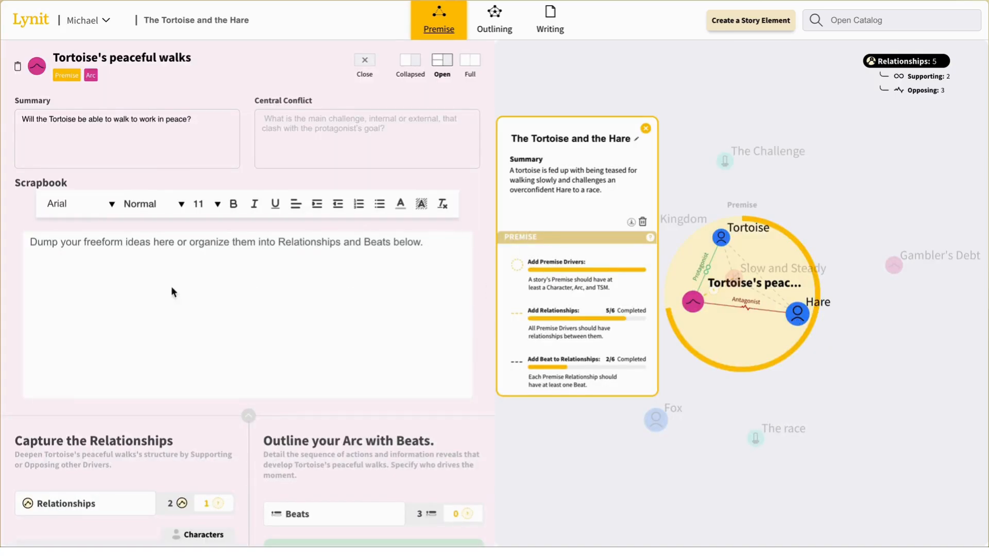
pyautogui.scroll(-10, 90, 313)
pyautogui.scroll(-2, 91, 317)
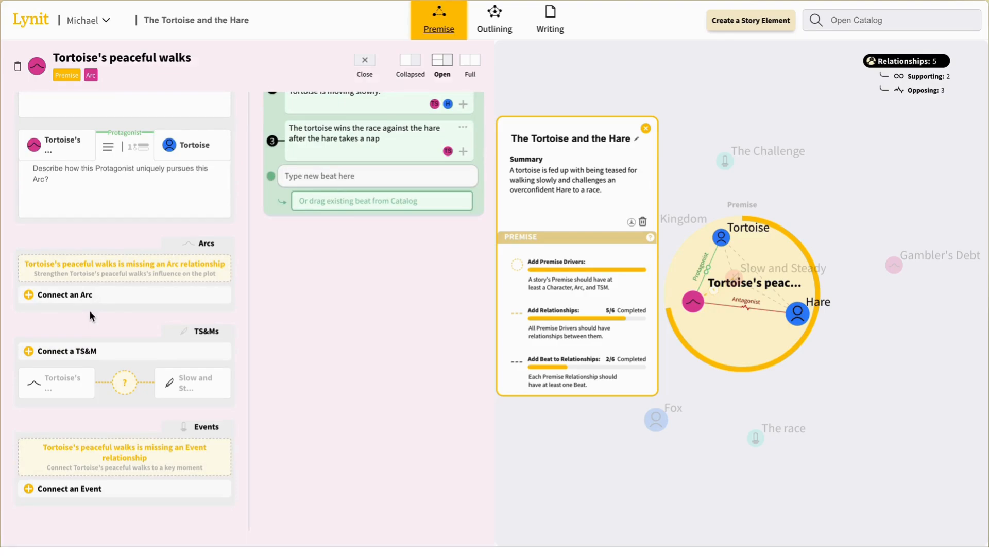
pyautogui.click(127, 386)
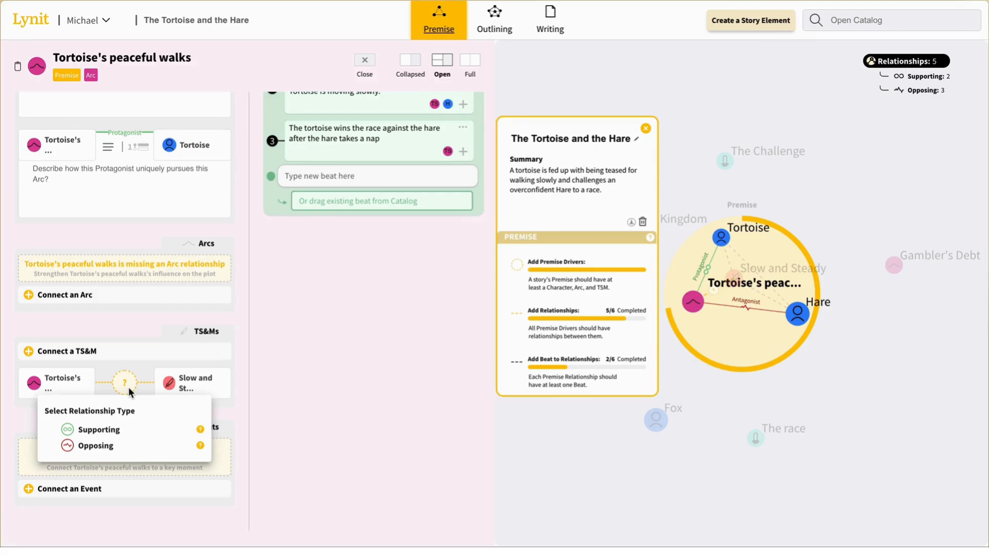
pyautogui.click(97, 429)
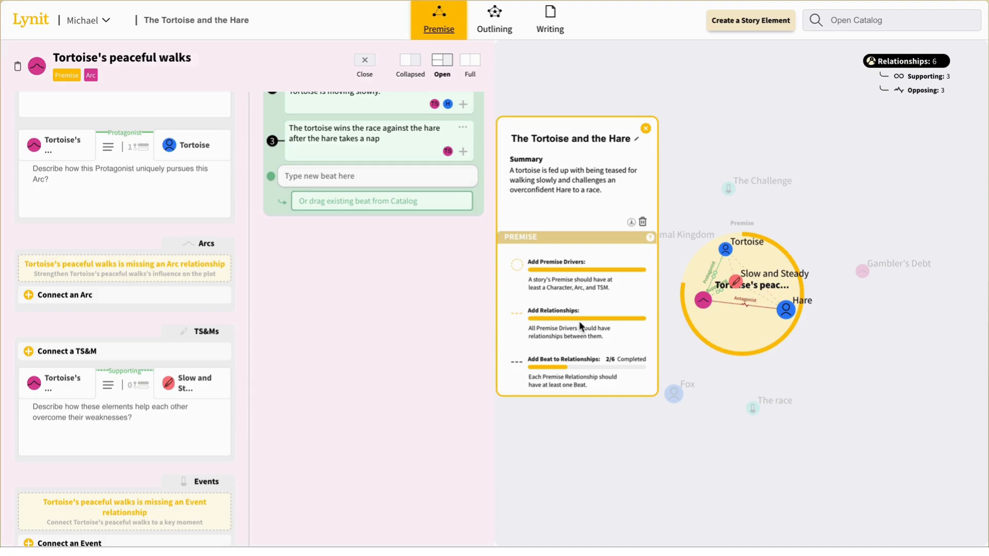
pyautogui.click(360, 65)
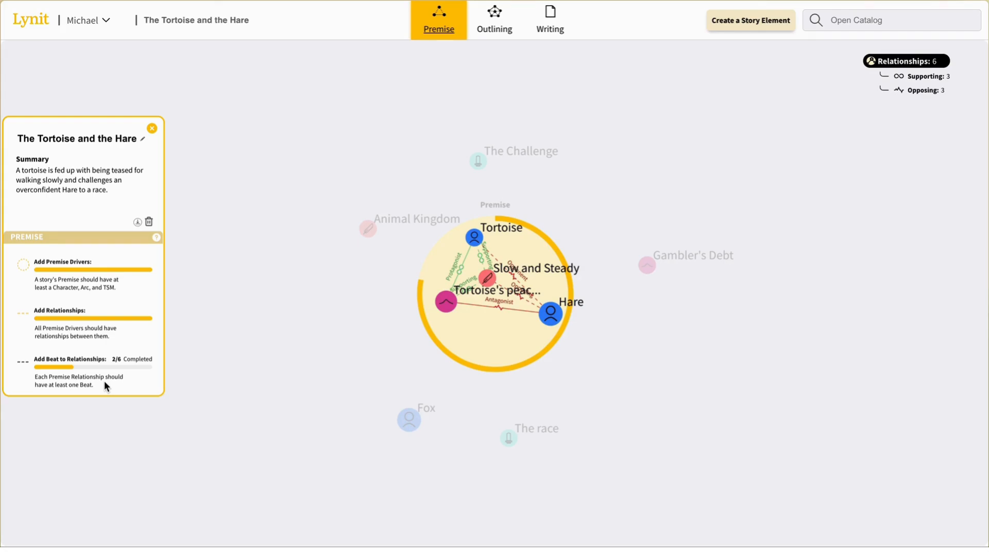
# Open the arc Tortoise's peaceful walks and review the beats attached to its Hare and Tortoise relationships
pyautogui.click(446, 302)
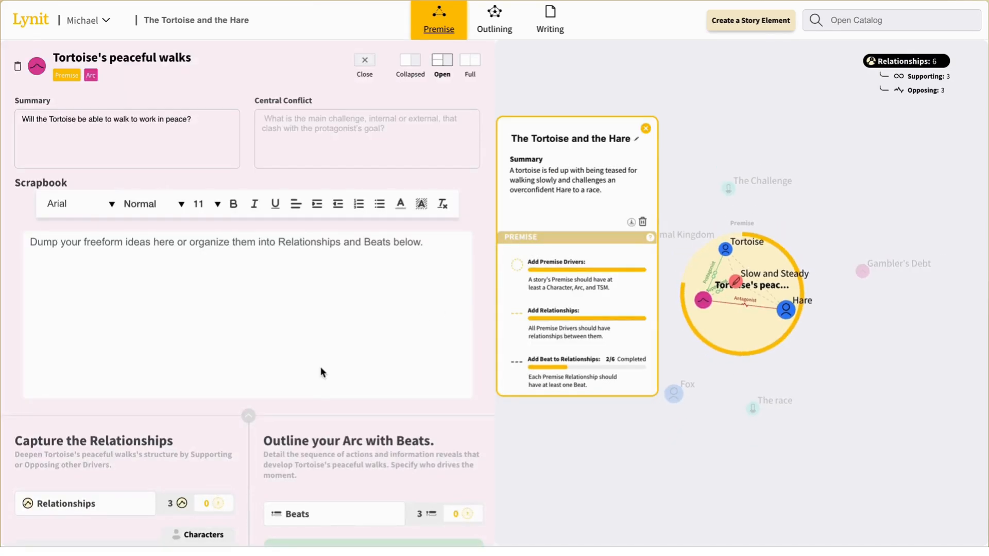
pyautogui.scroll(-8, 320, 367)
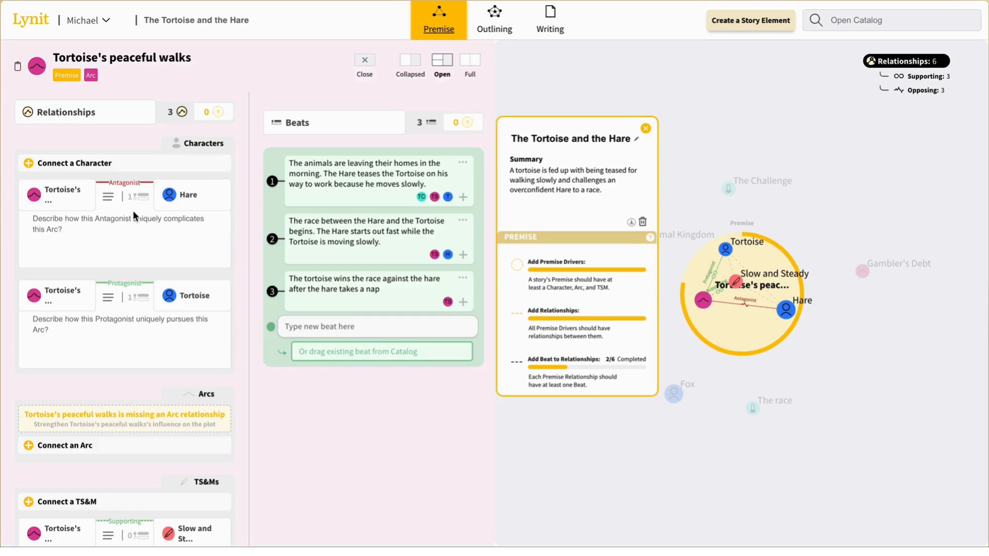
pyautogui.scroll(-3, 146, 315)
pyautogui.scroll(3, 146, 315)
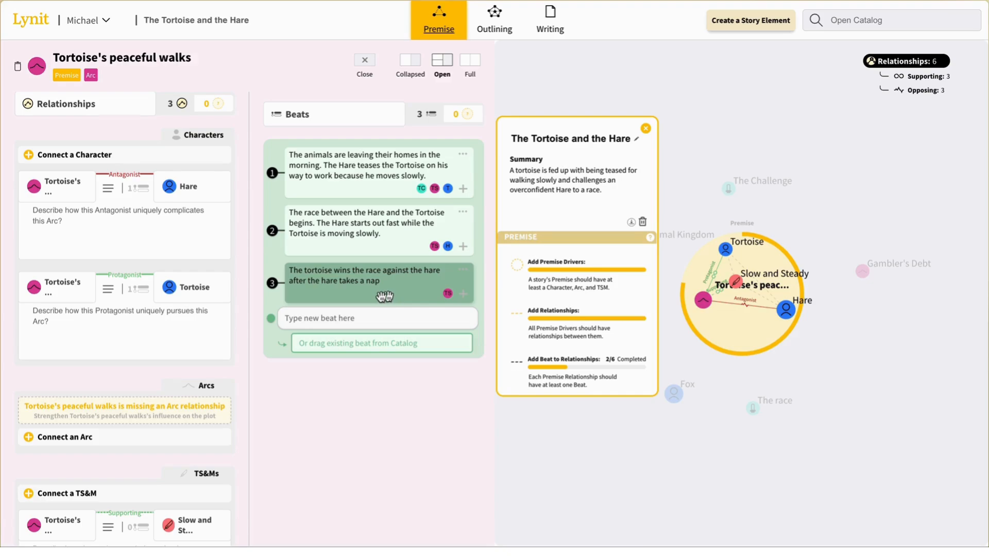
pyautogui.click(140, 188)
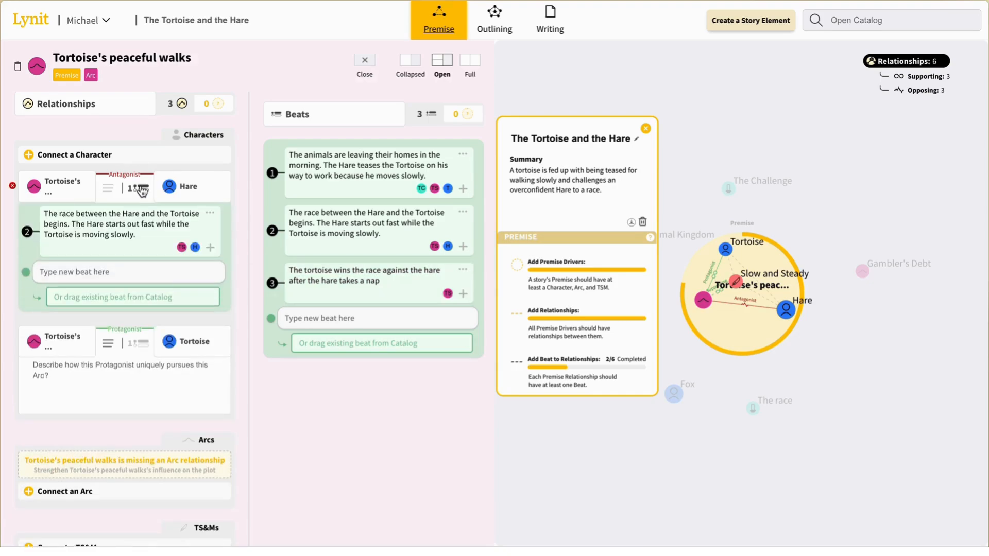
pyautogui.click(145, 344)
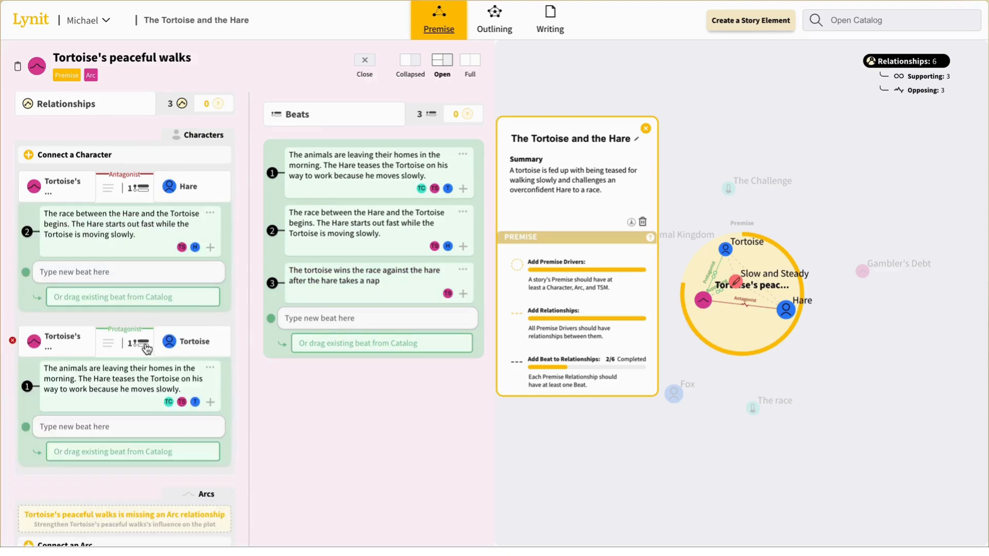
pyautogui.click(145, 345)
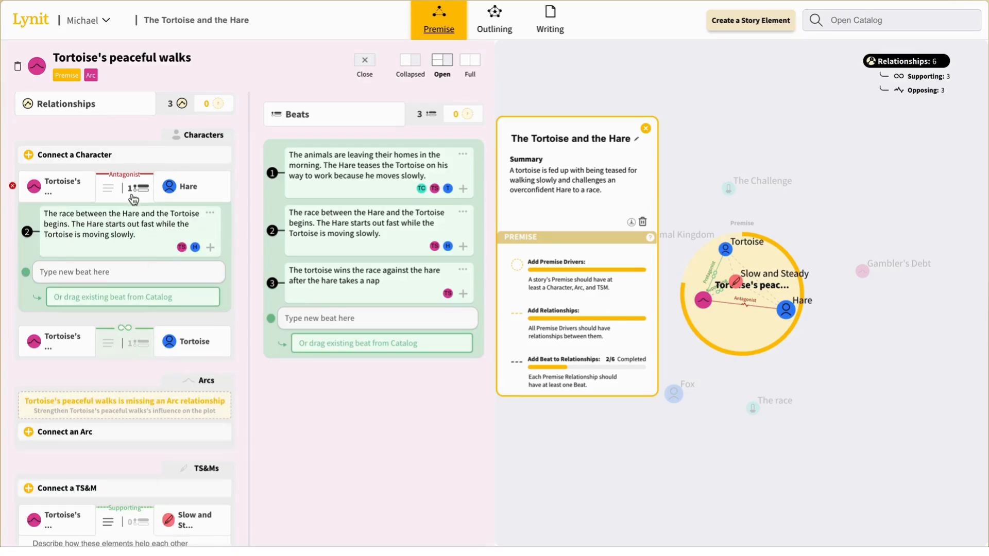
# Display the beats of the arc's Supporting relationship with Slow and Steady
pyautogui.scroll(-3, 150, 335)
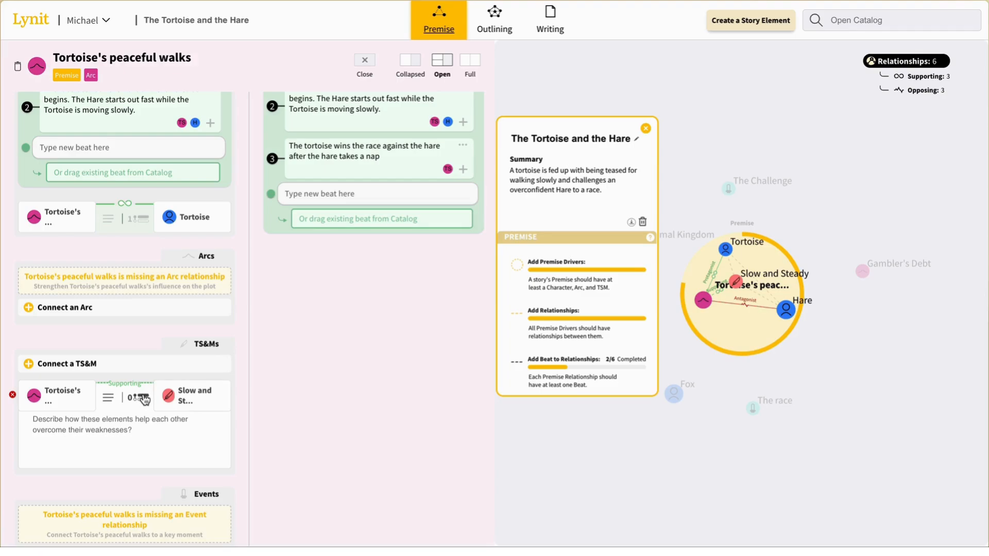
pyautogui.scroll(3, 153, 216)
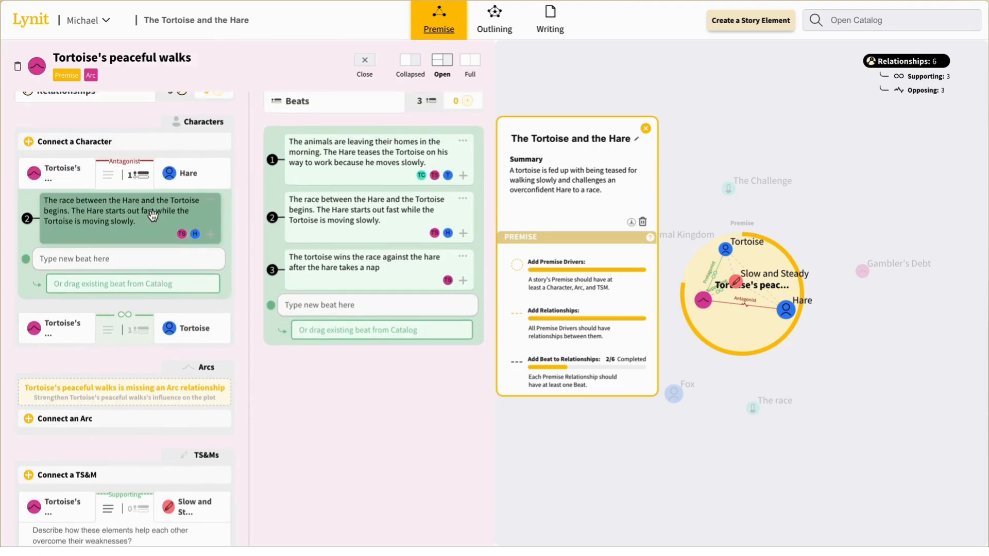
pyautogui.scroll(-3, 153, 217)
pyautogui.click(135, 410)
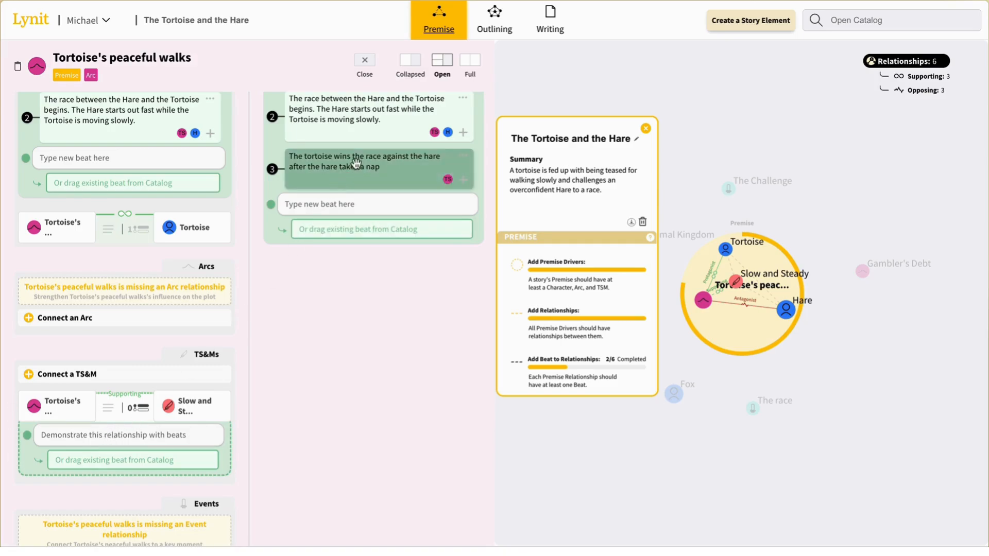
# Add Slow and Steady as a driver of the beat in which the tortoise wins the race
pyautogui.scroll(1, 313, 177)
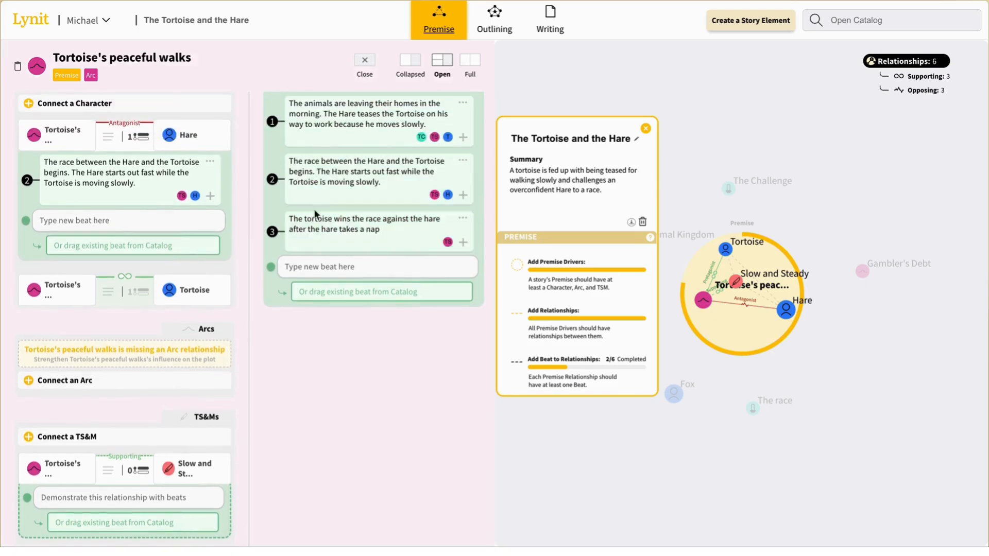
pyautogui.scroll(2, 322, 243)
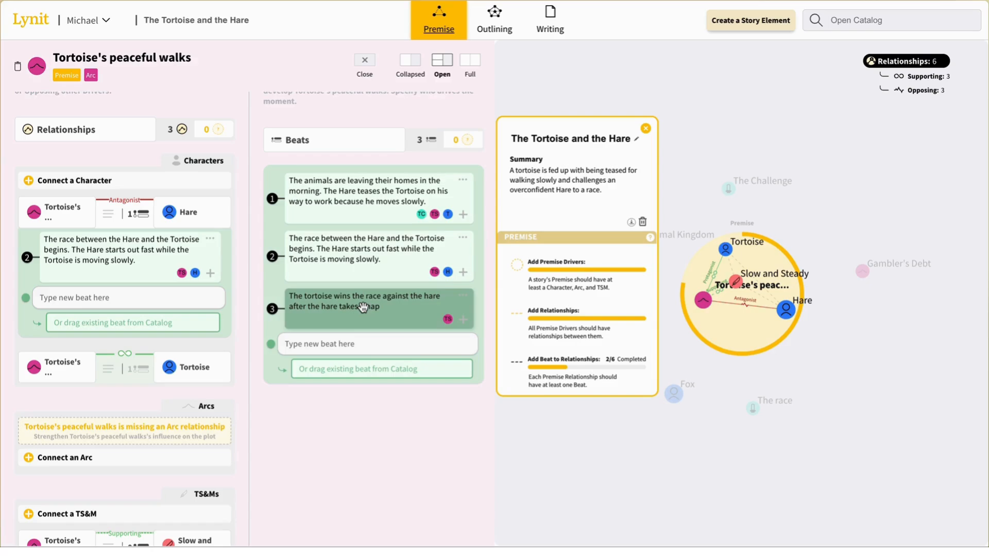
pyautogui.click(463, 320)
pyautogui.scroll(-3, 304, 454)
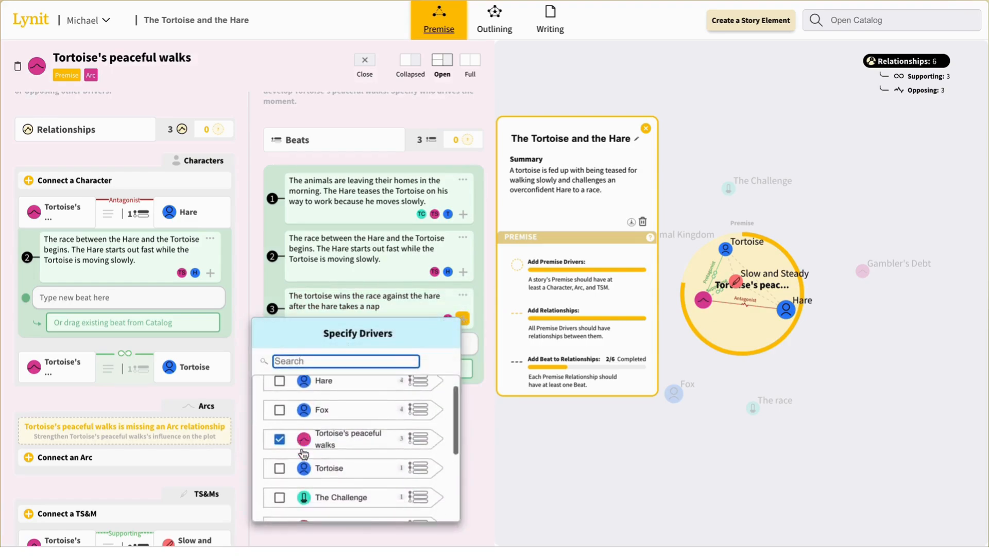
pyautogui.click(279, 503)
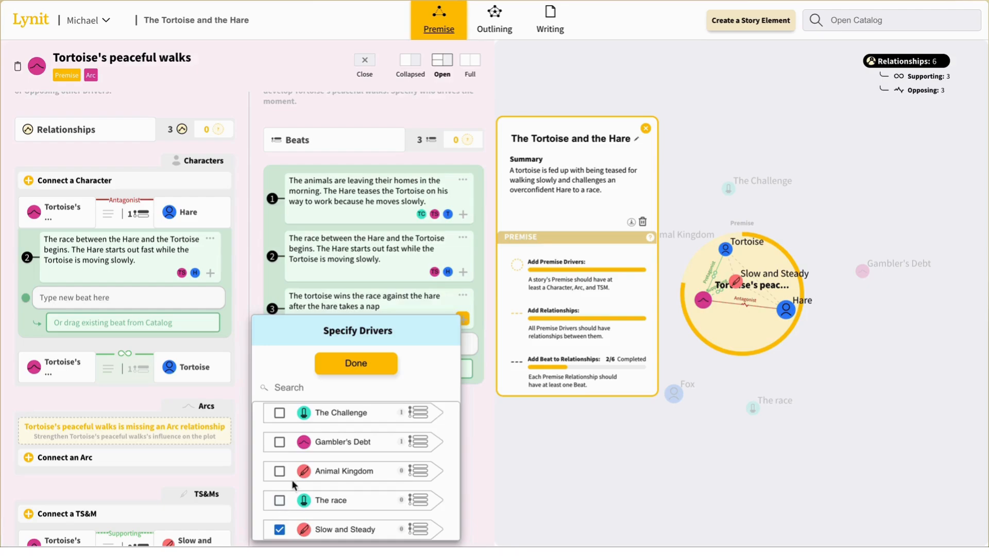
pyautogui.click(357, 364)
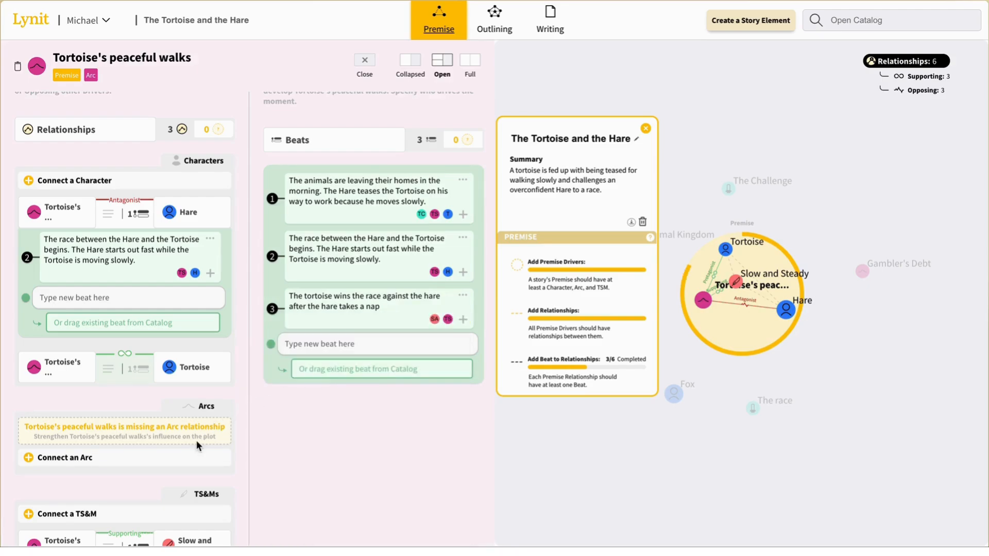
pyautogui.scroll(-3, 197, 440)
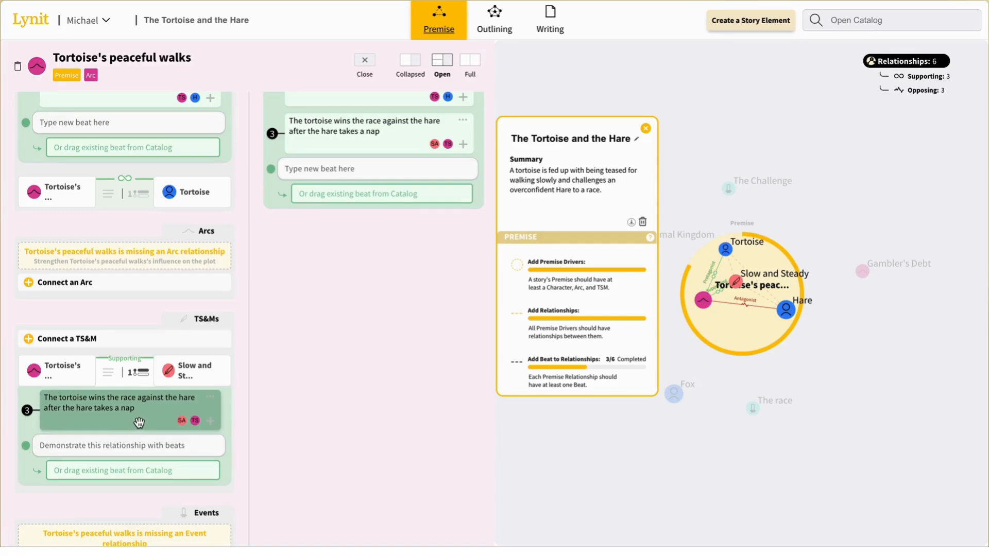
# Add Hare and Tortoise as drivers of the beat in which the tortoise wins the race
pyautogui.scroll(2, 387, 309)
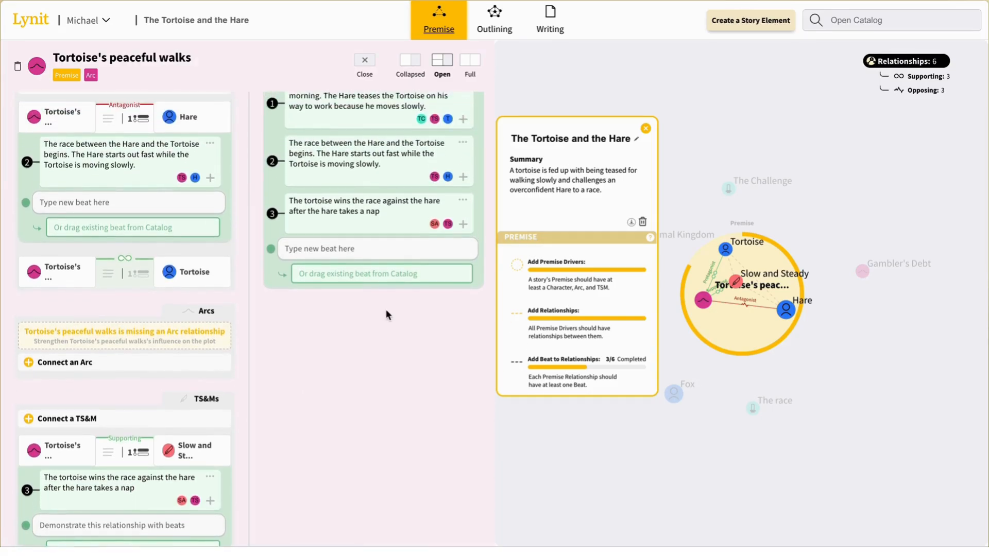
pyautogui.click(463, 224)
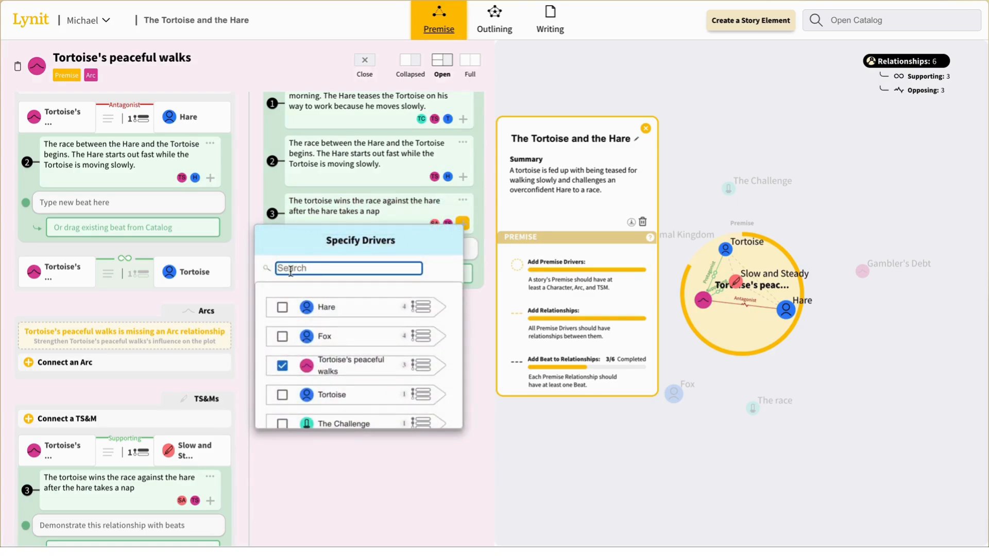
pyautogui.click(282, 308)
pyautogui.scroll(-4, 316, 337)
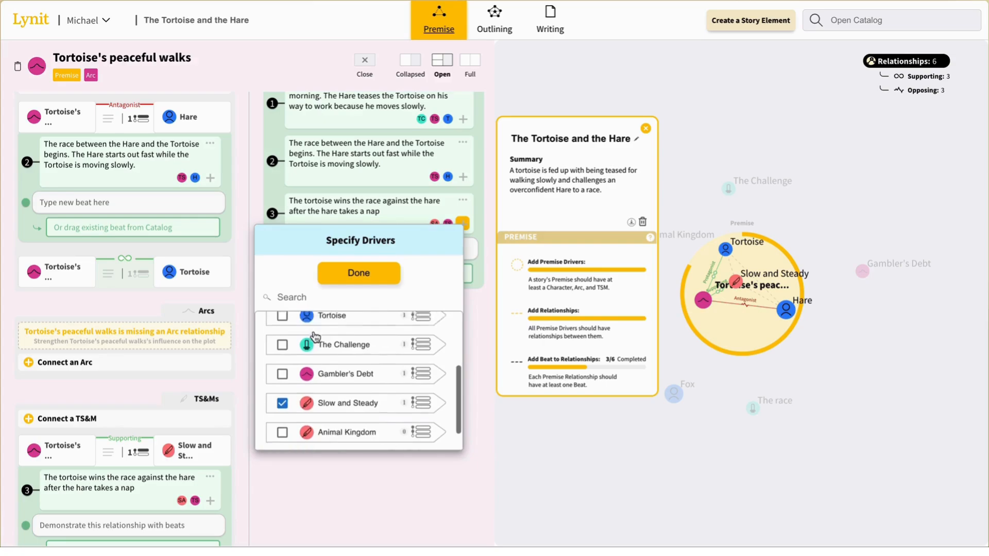
pyautogui.scroll(3, 316, 338)
pyautogui.scroll(-1, 315, 337)
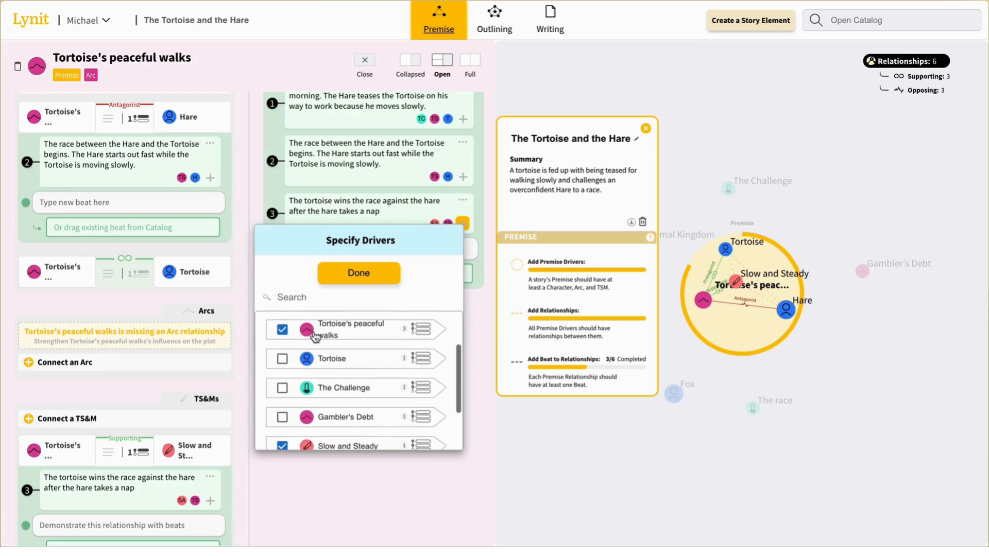
pyautogui.click(282, 353)
pyautogui.click(376, 284)
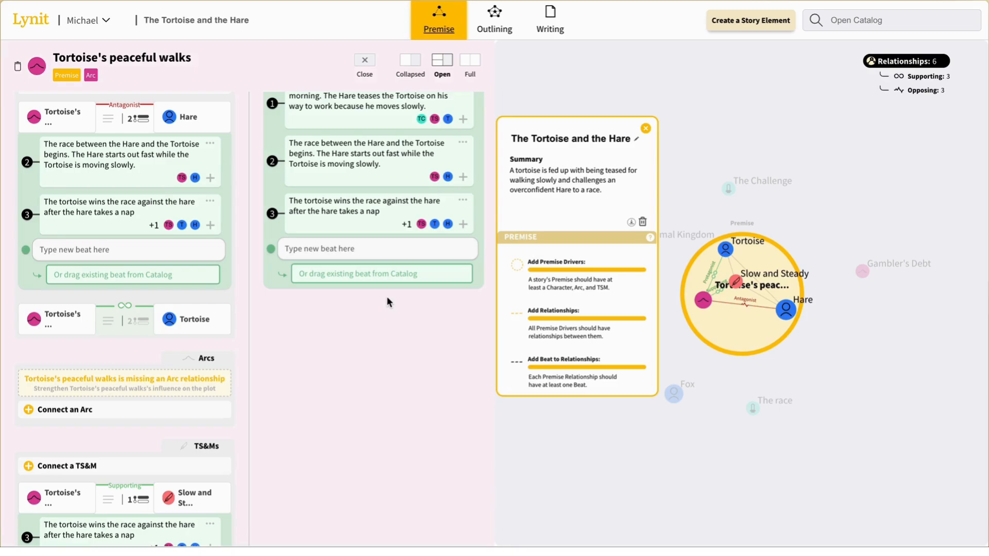
# Review the beats under the arc's relationships, including those of its Protagonist relationship with Tortoise
pyautogui.scroll(-3, 143, 387)
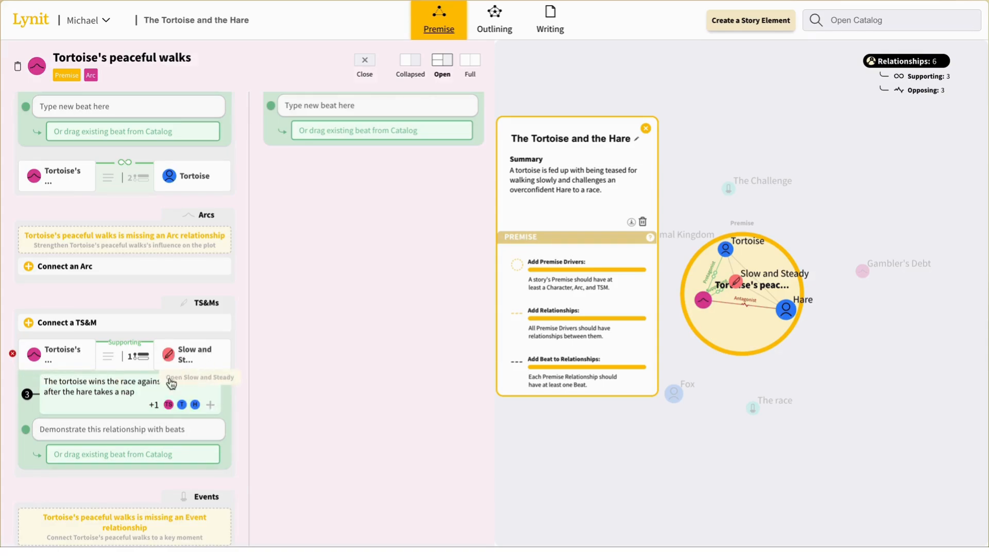
pyautogui.scroll(1, 153, 389)
pyautogui.scroll(3, 152, 388)
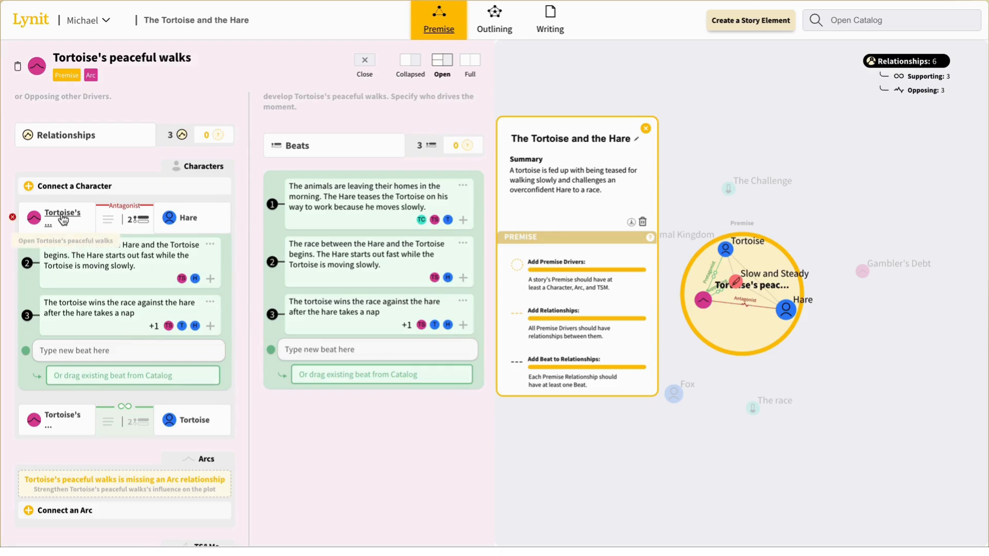
pyautogui.click(144, 422)
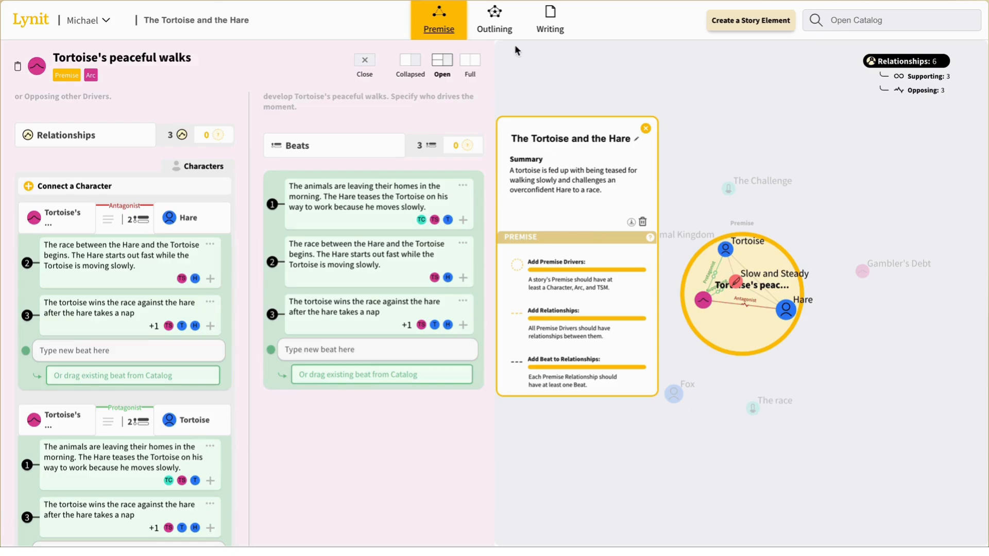
# Switch to the Outlining stage and create a new character named Mouse
pyautogui.click(500, 29)
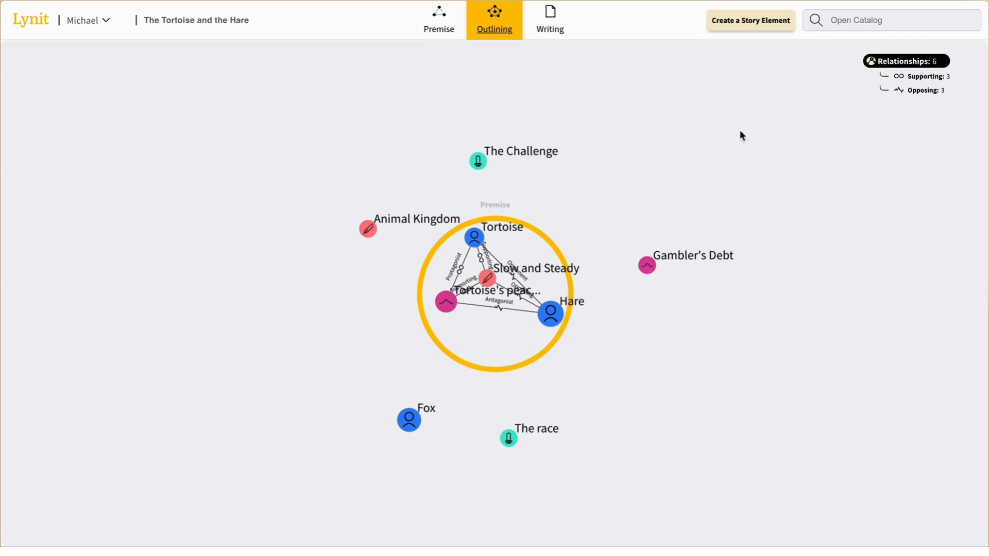
pyautogui.click(753, 29)
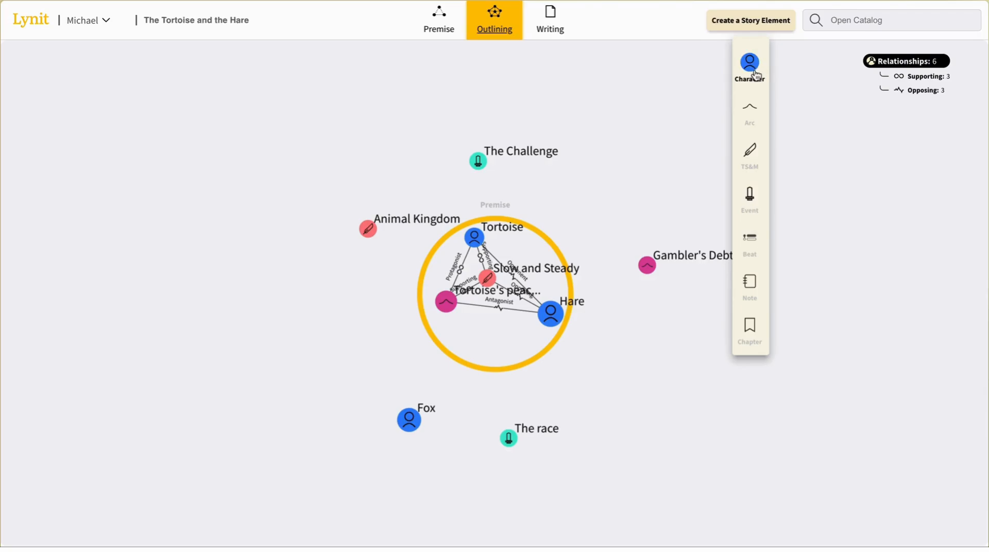
pyautogui.click(753, 68)
pyautogui.tripleClick(82, 57)
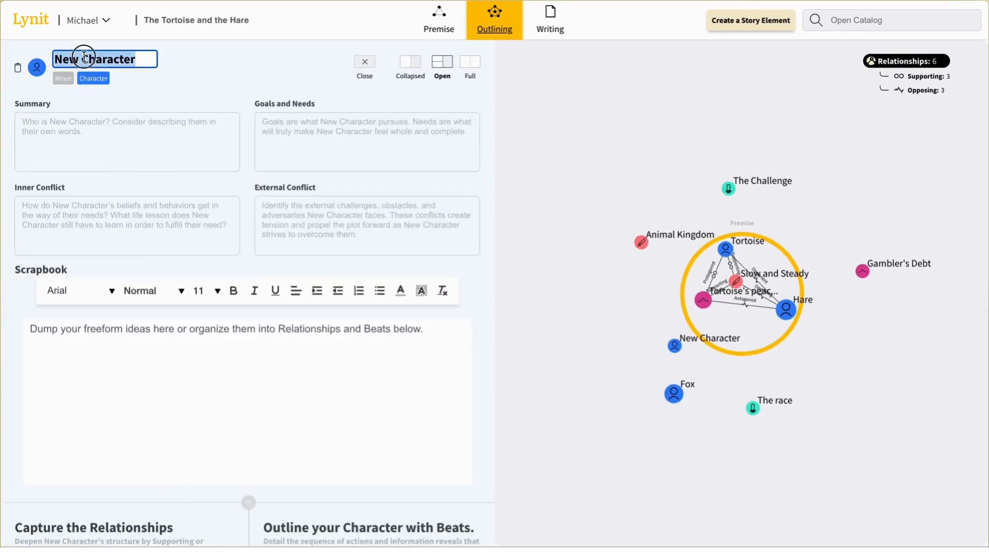
pyautogui.write('Mouse')
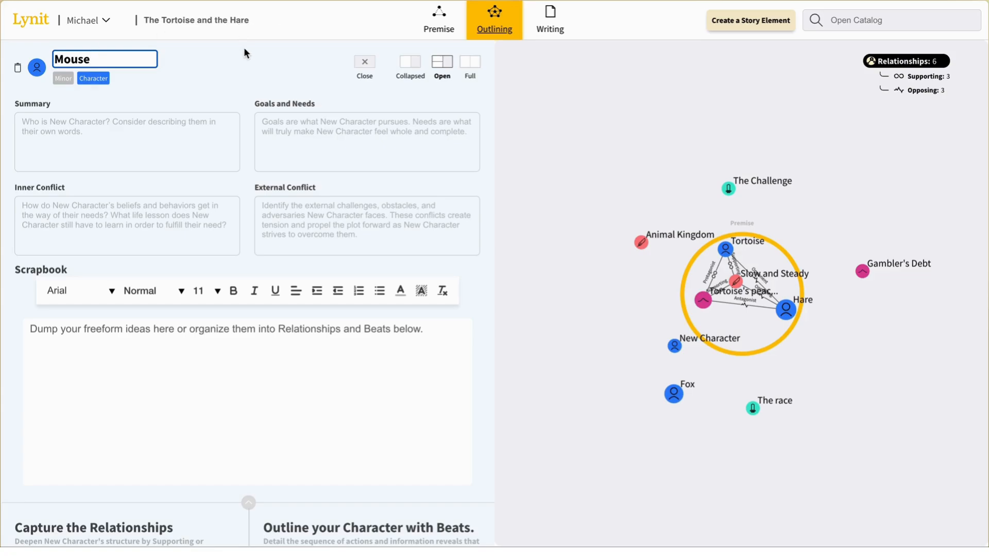
pyautogui.click(245, 62)
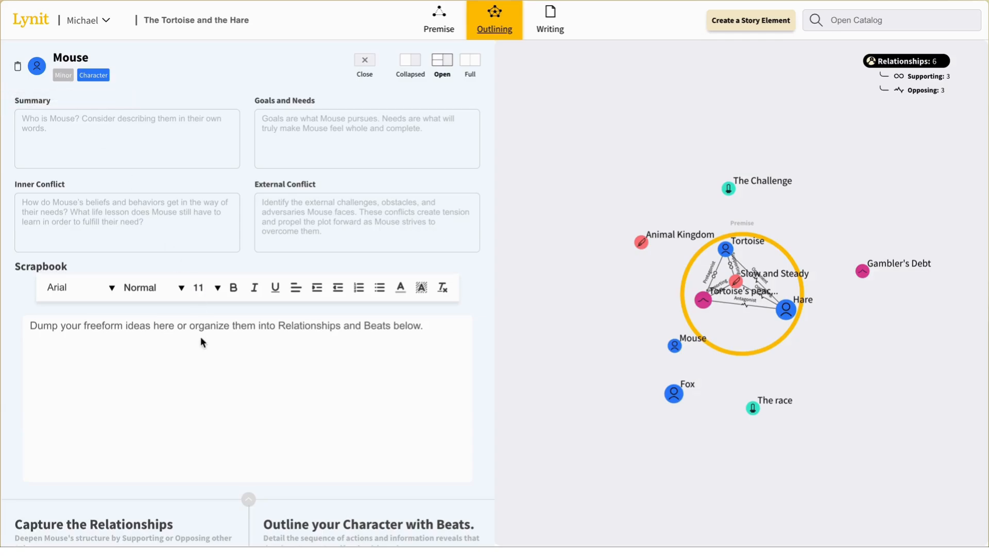
# Connect the character Mouse to Hare with an Ally relationship
pyautogui.scroll(-5, 209, 434)
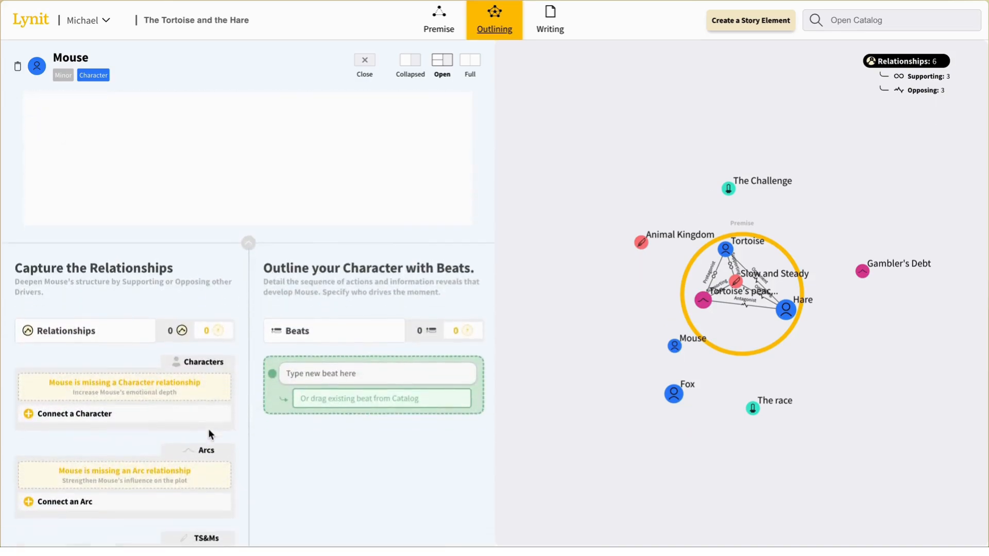
pyautogui.scroll(-2, 208, 429)
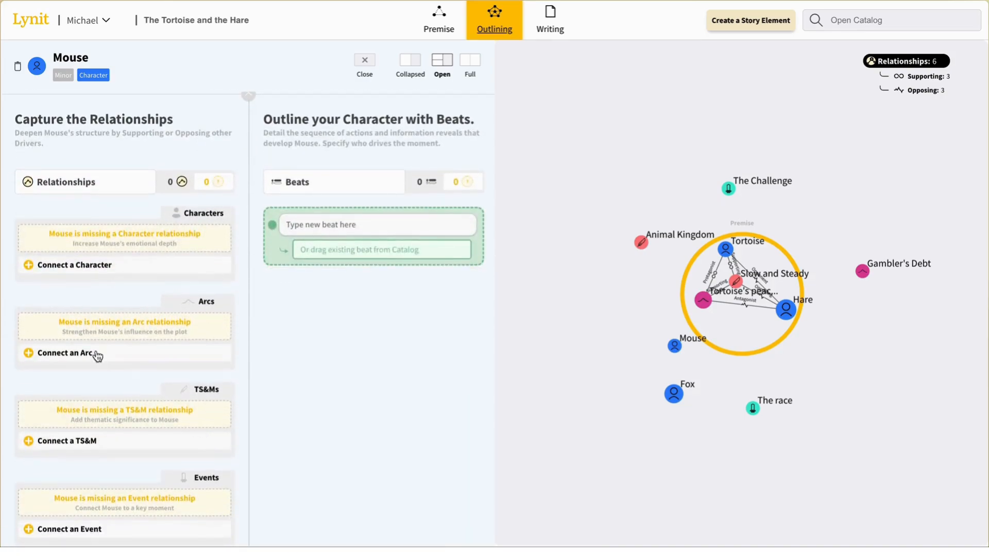
pyautogui.click(73, 266)
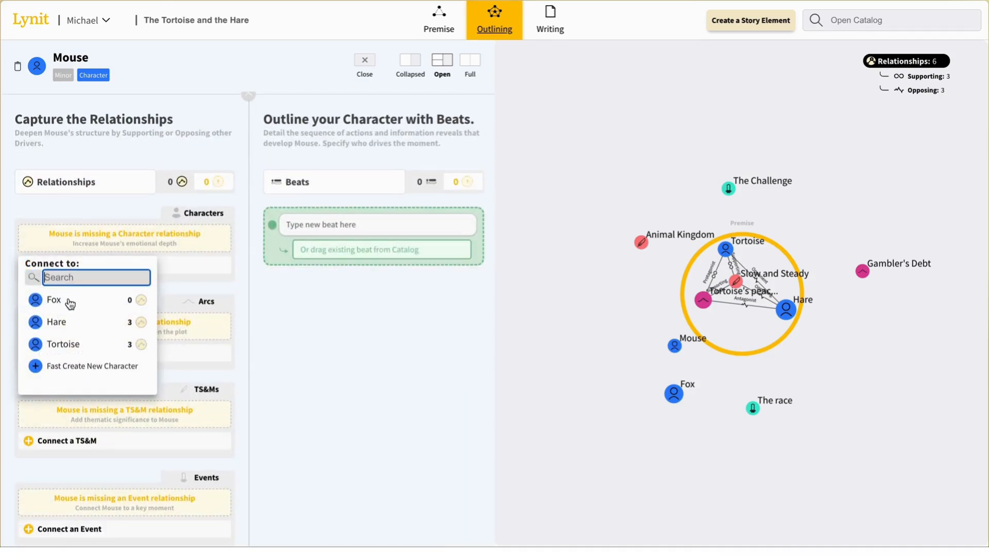
pyautogui.click(69, 331)
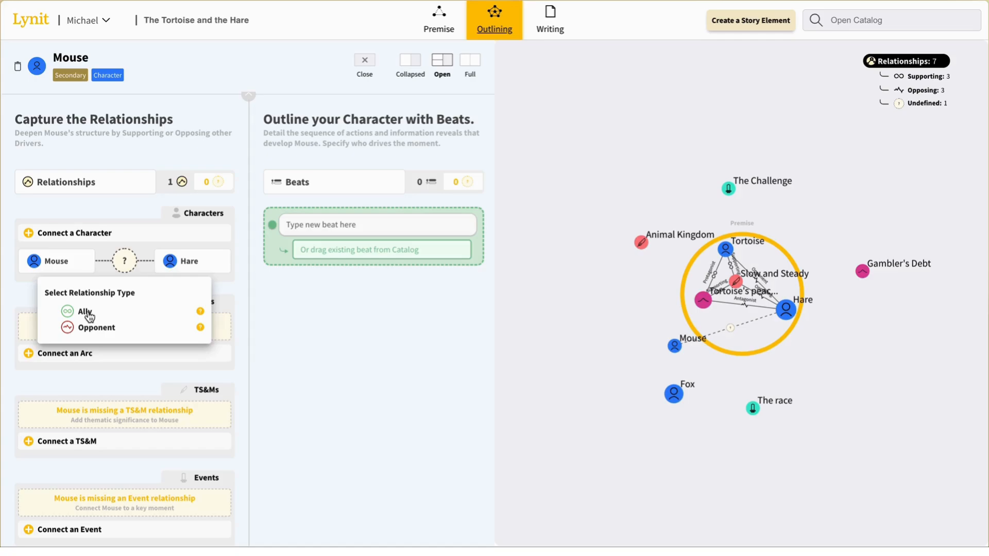
pyautogui.click(86, 312)
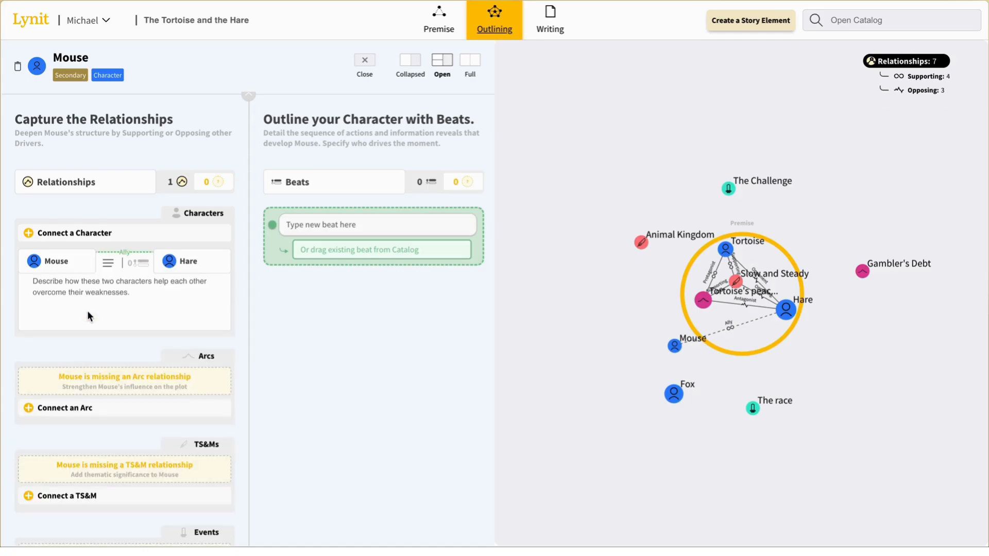
# Create a beat reading "new beats" for the character Mouse
pyautogui.moveTo(75, 77)
pyautogui.click(350, 220)
pyautogui.write('new beats')
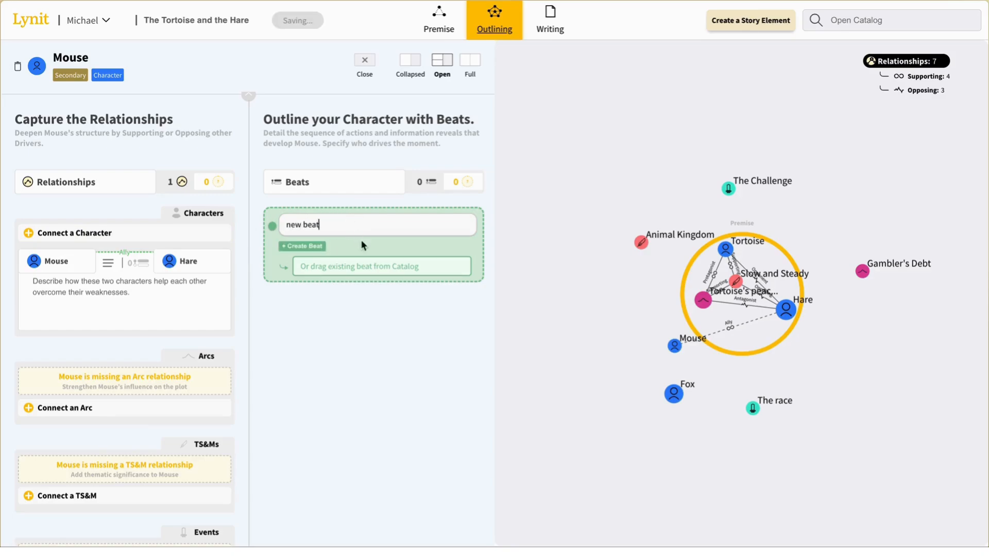
pyautogui.click(306, 248)
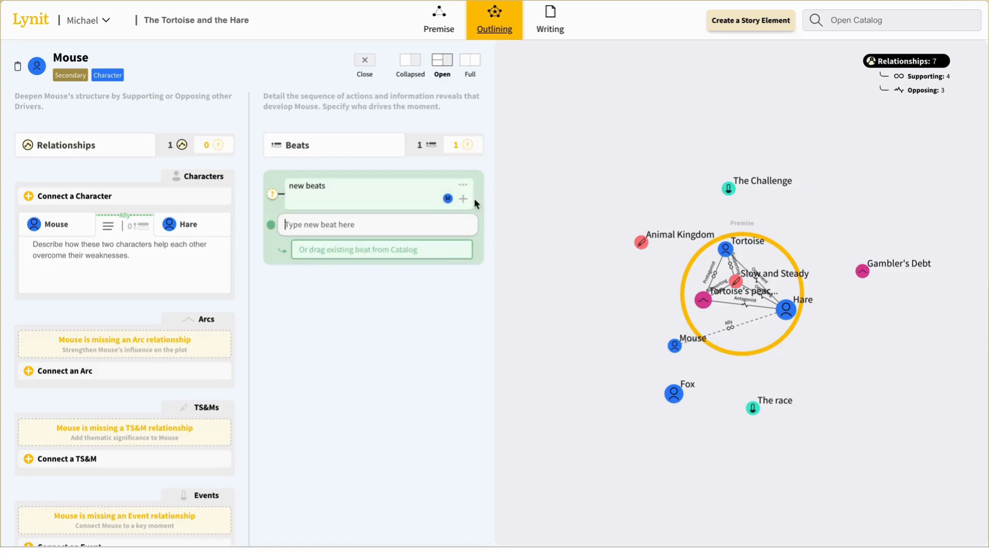
# Add Fox as a second driver, alongside Mouse, to Mouse's beat "new beats"
pyautogui.click(463, 199)
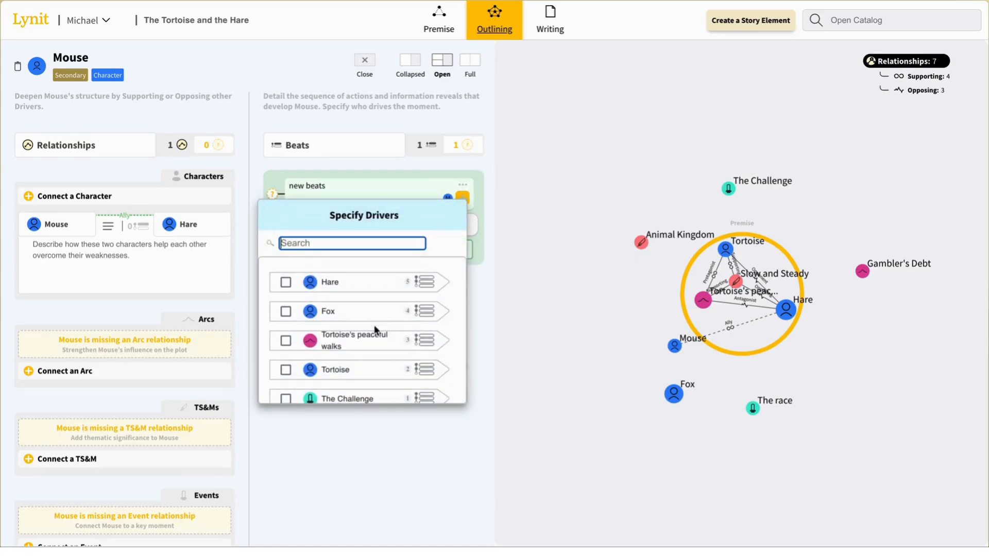
pyautogui.click(287, 312)
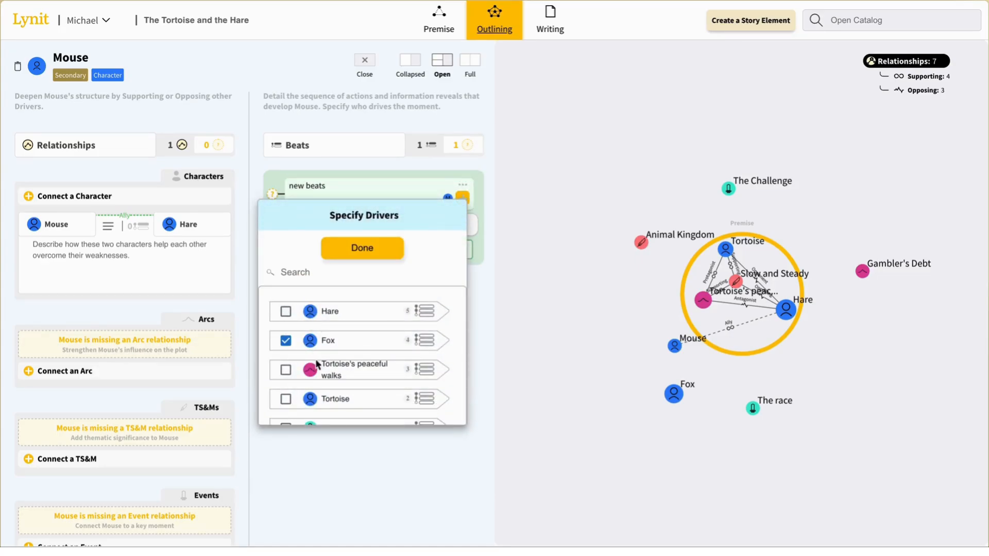
pyautogui.scroll(-3, 325, 373)
pyautogui.scroll(-3, 324, 375)
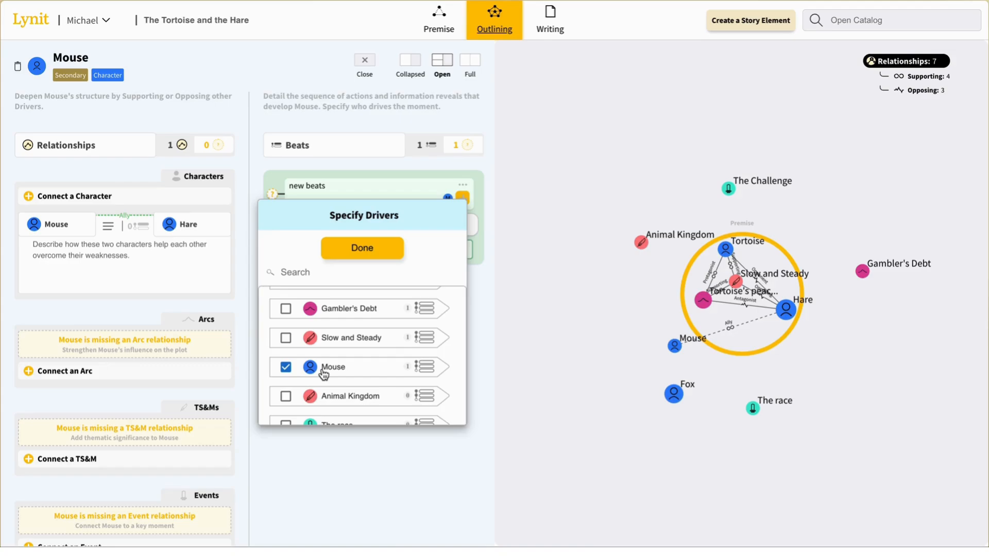
pyautogui.scroll(3, 324, 375)
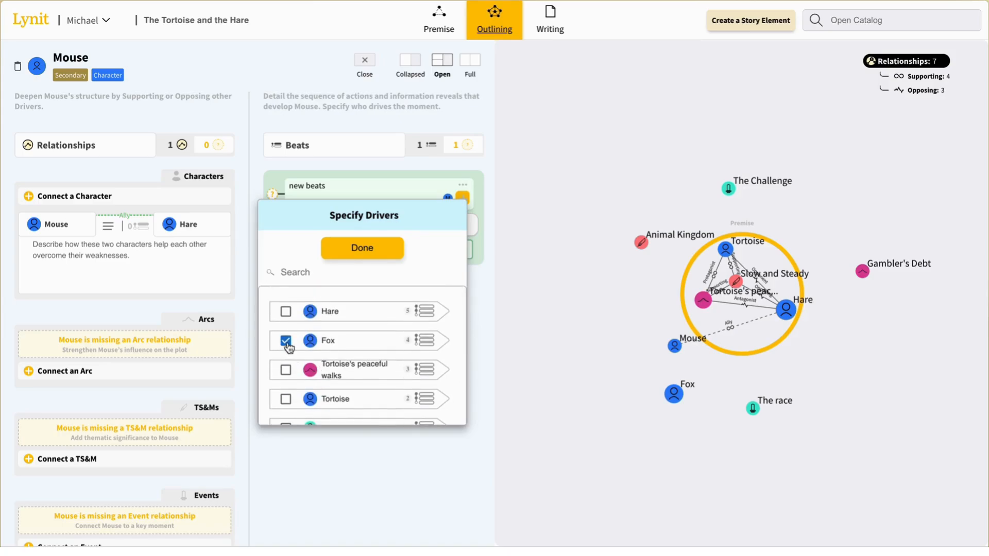
pyautogui.scroll(-4, 314, 360)
pyautogui.scroll(2, 319, 365)
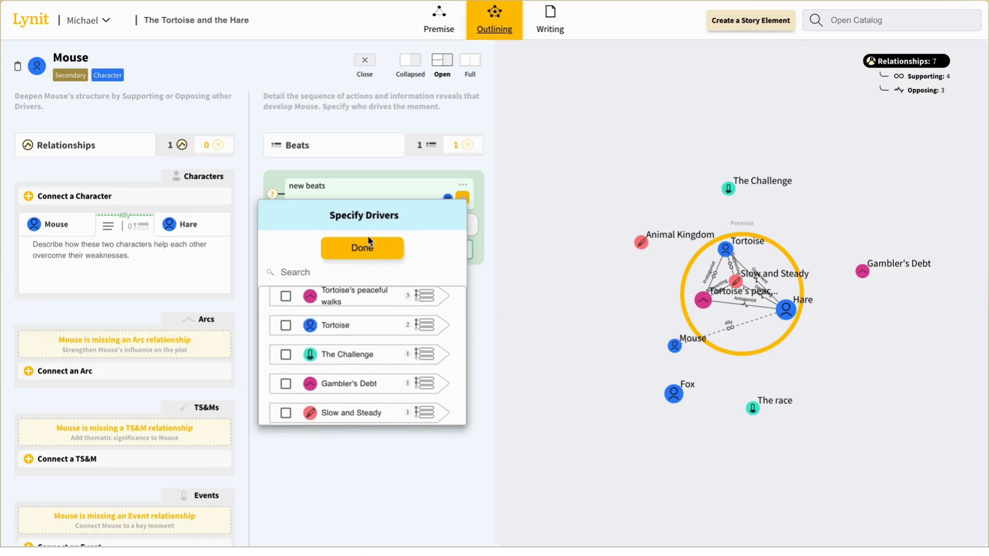
pyautogui.click(370, 248)
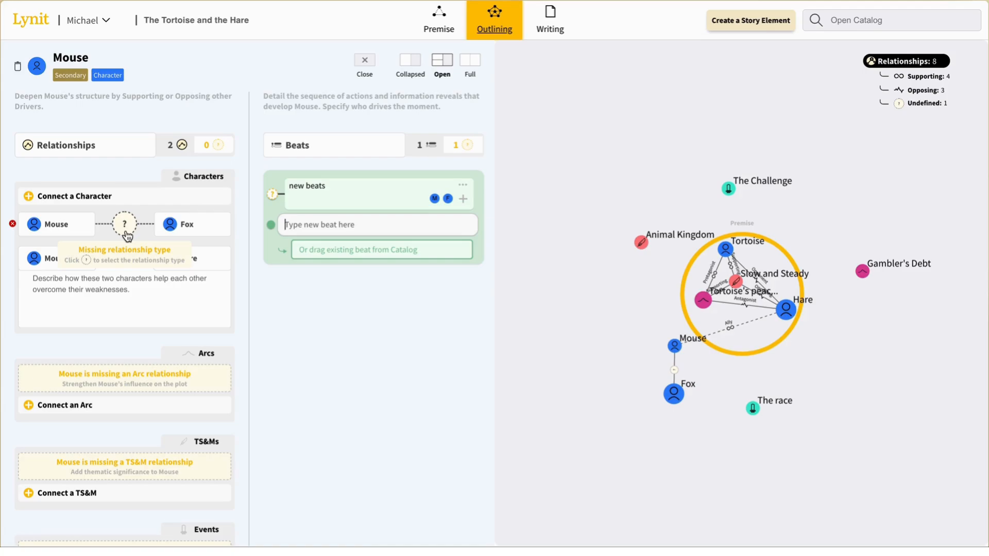
# Set the relationship between Mouse and Fox to Opponent and show the beats under it
pyautogui.click(125, 225)
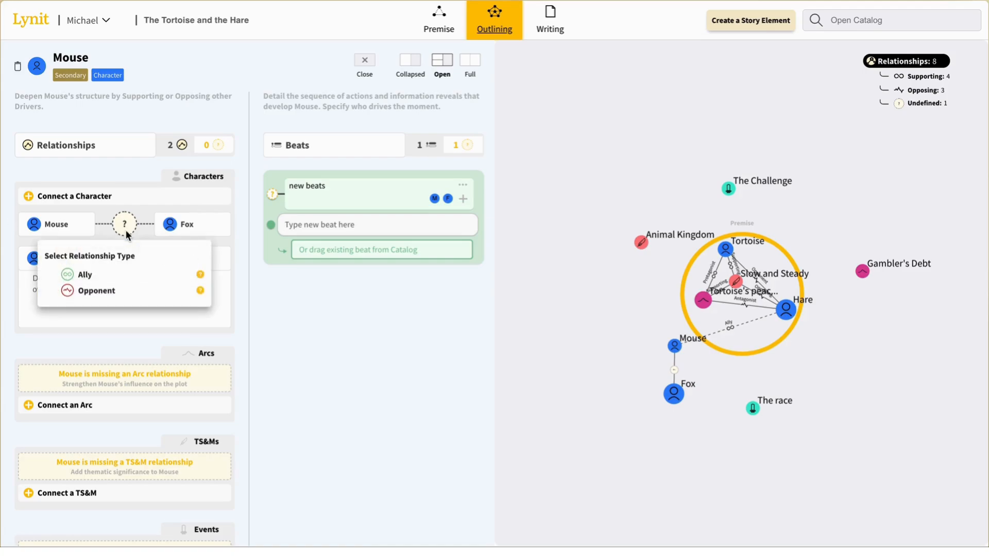
pyautogui.click(94, 290)
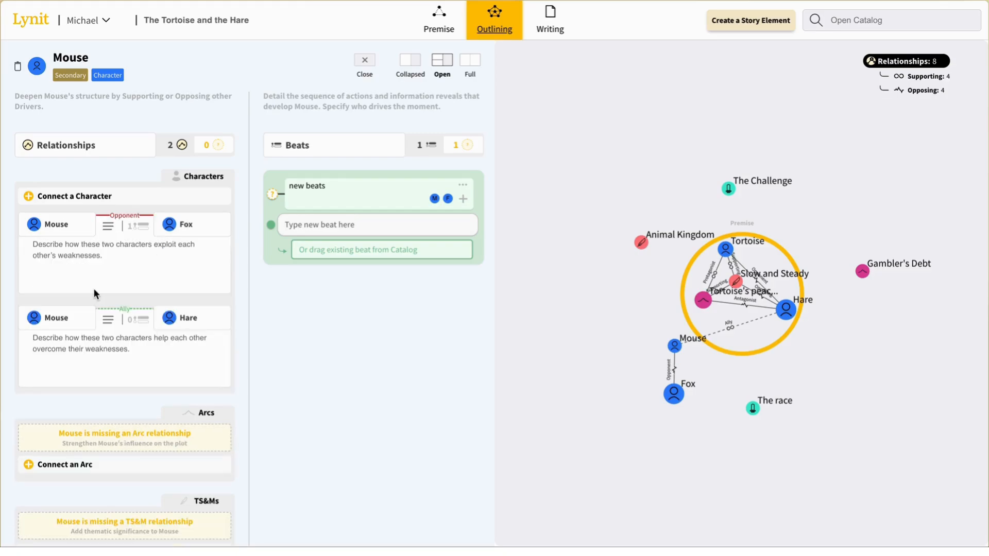
pyautogui.click(138, 226)
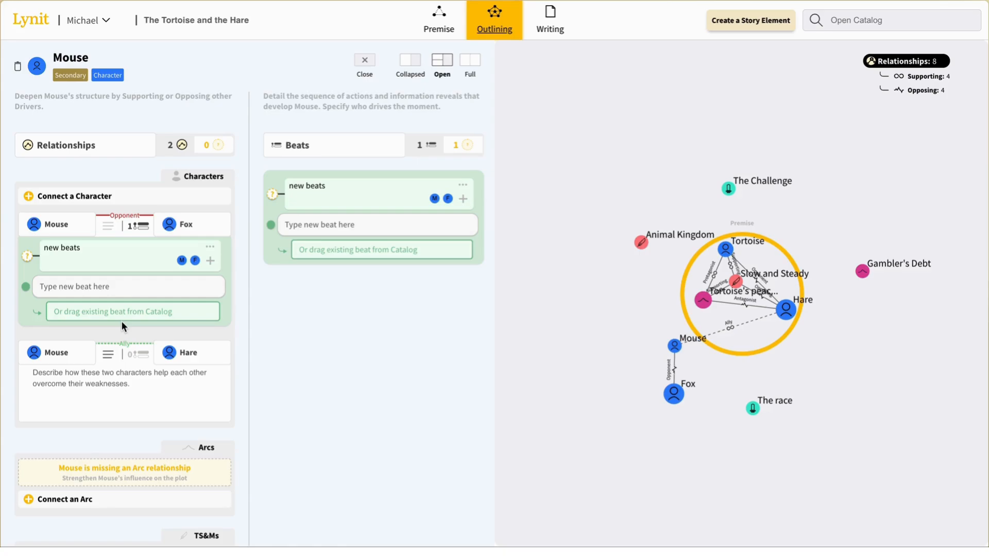
# Switch to the Writing stage and create a beat reading "new action" in chapter 3, Race ends
pyautogui.click(535, 27)
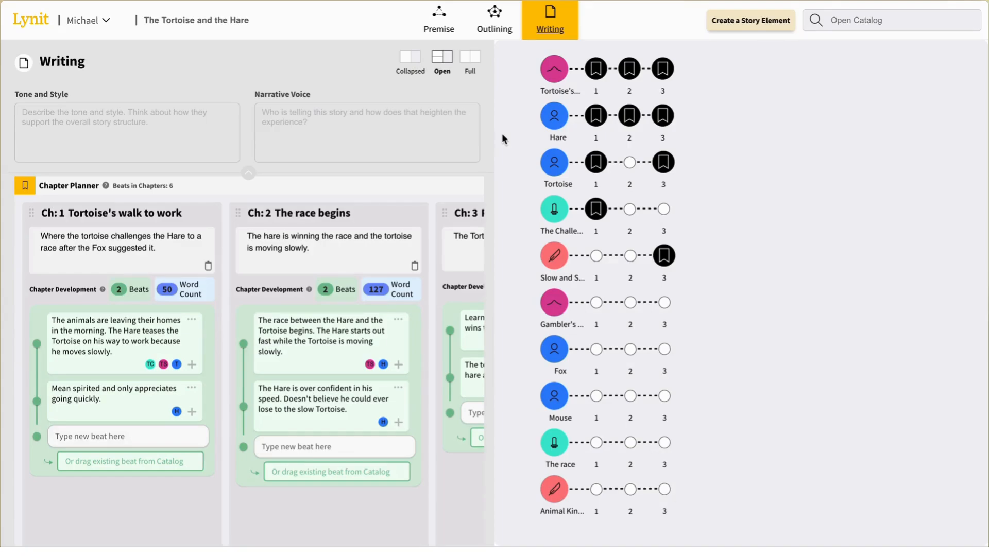
pyautogui.hscroll(3, 360, 371)
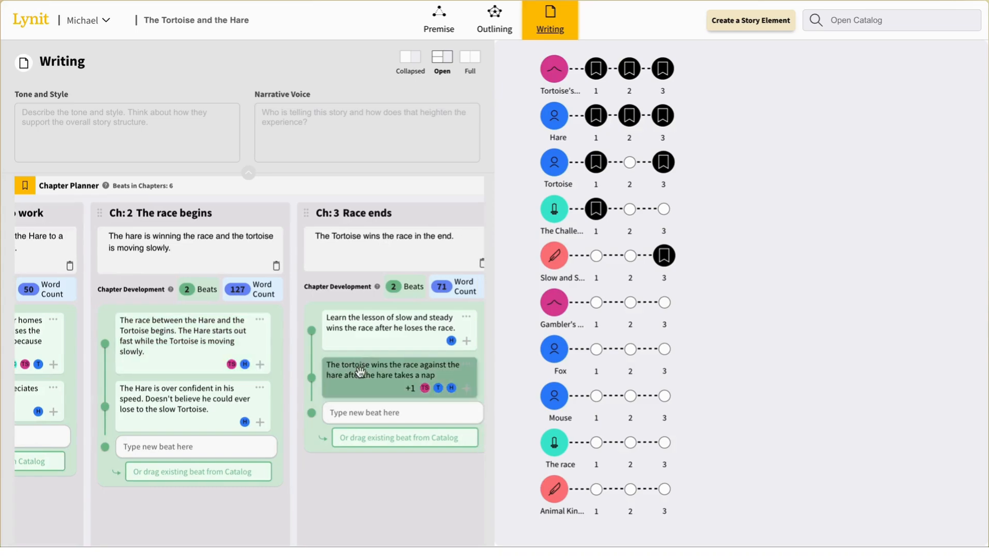
pyautogui.click(395, 421)
pyautogui.write('new')
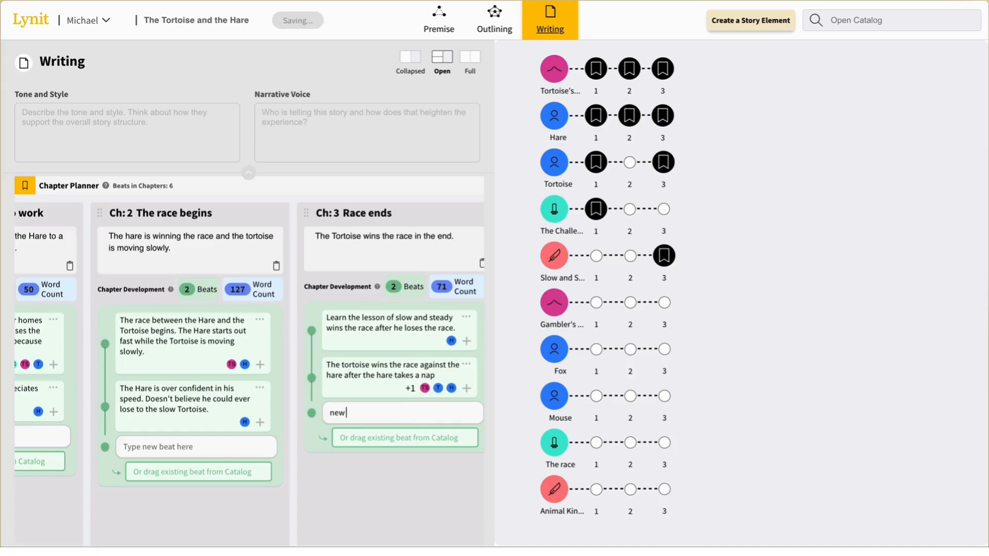
pyautogui.write(' action')
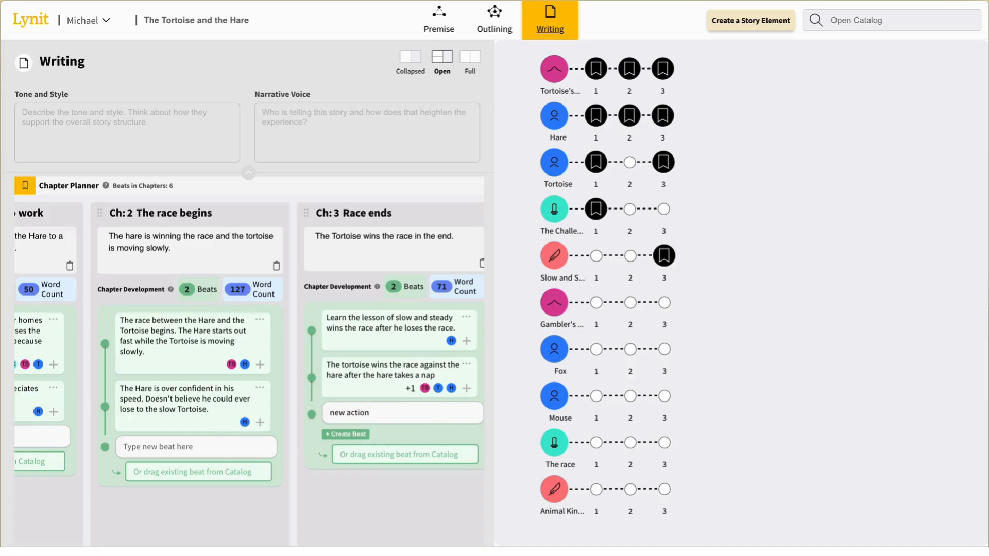
pyautogui.click(354, 434)
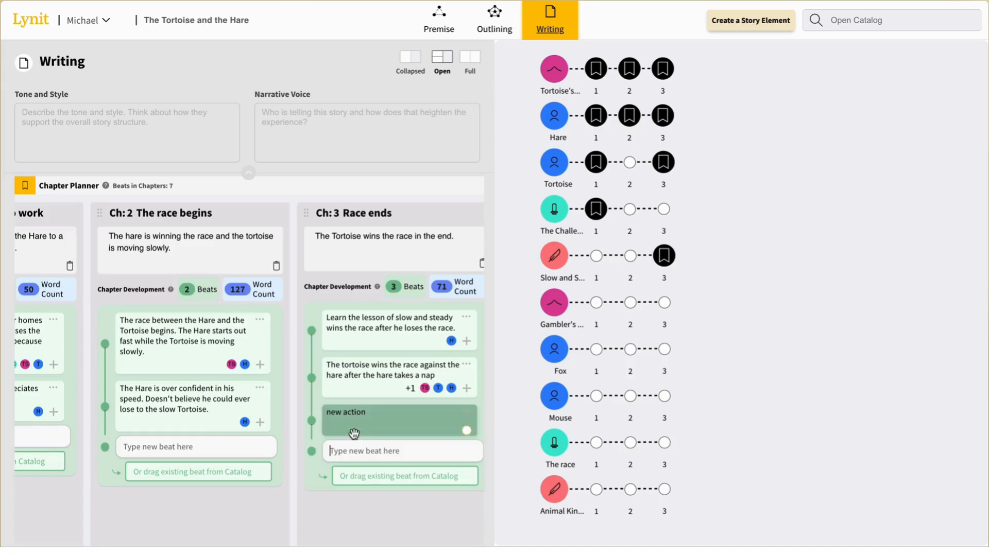
# Add the existing catalog beat "new beats" driven by Mouse and Fox to the end of chapter 3, Race ends
pyautogui.click(404, 482)
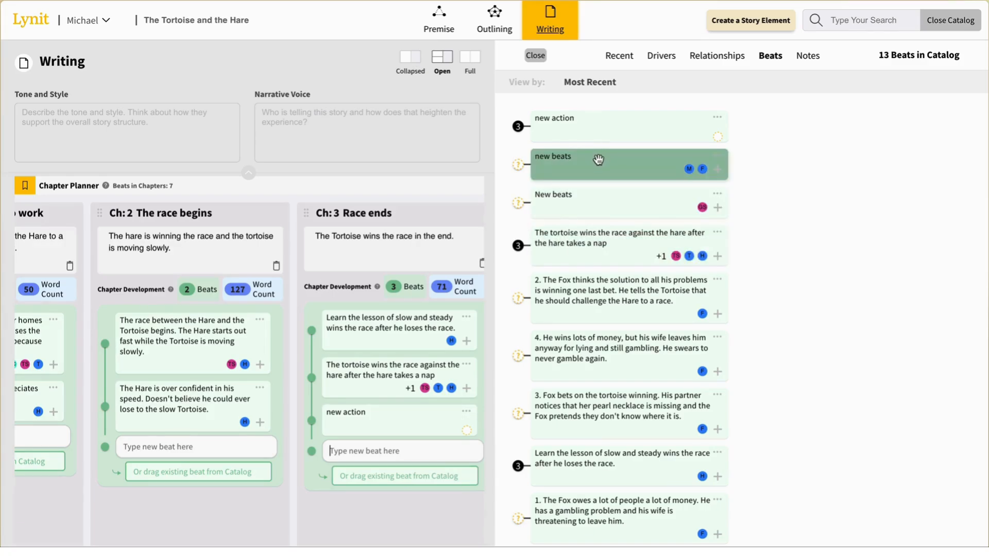
pyautogui.moveTo(598, 159); pyautogui.dragTo(385, 436)
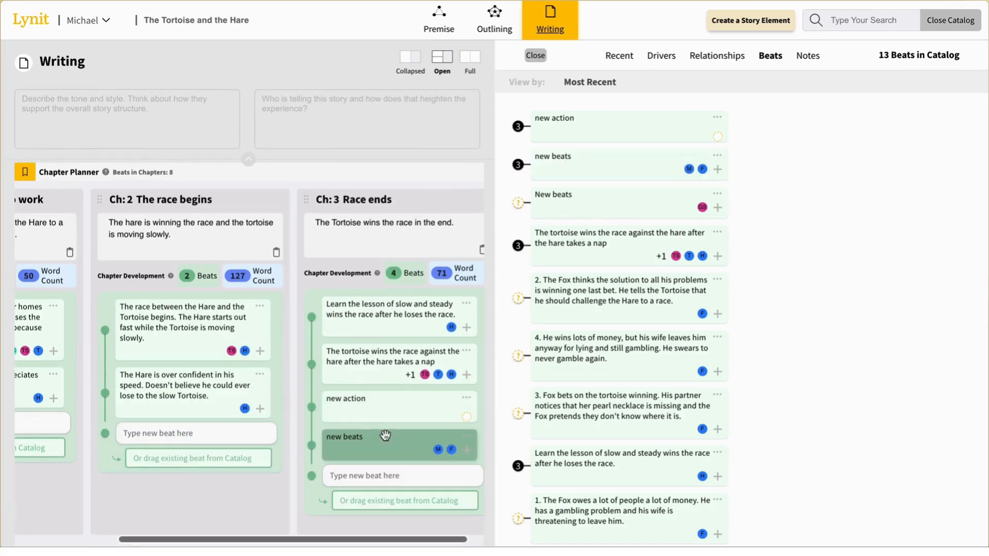
# Open chapter 3, Race ends, and view its text in the Full layout and the Collapsed layout
pyautogui.click(369, 203)
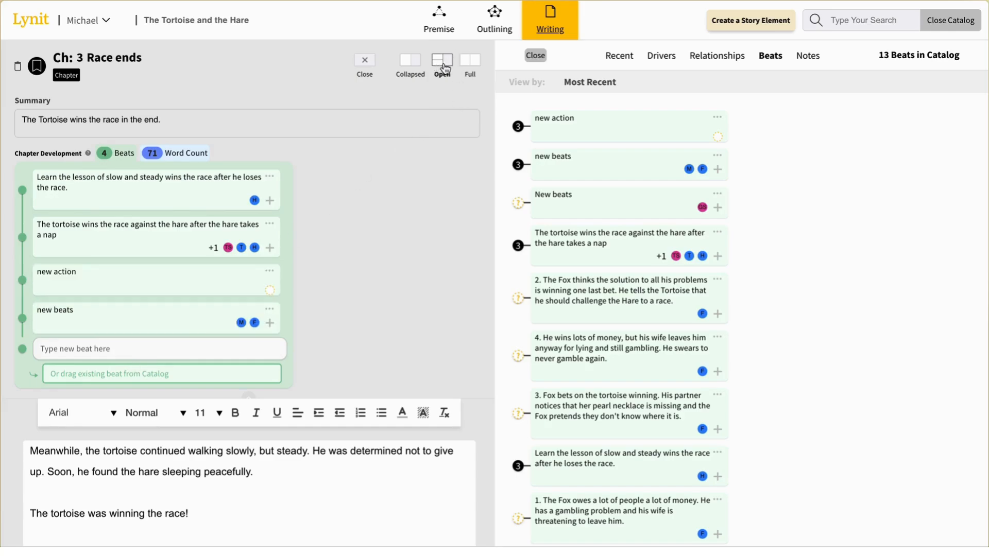
pyautogui.click(472, 65)
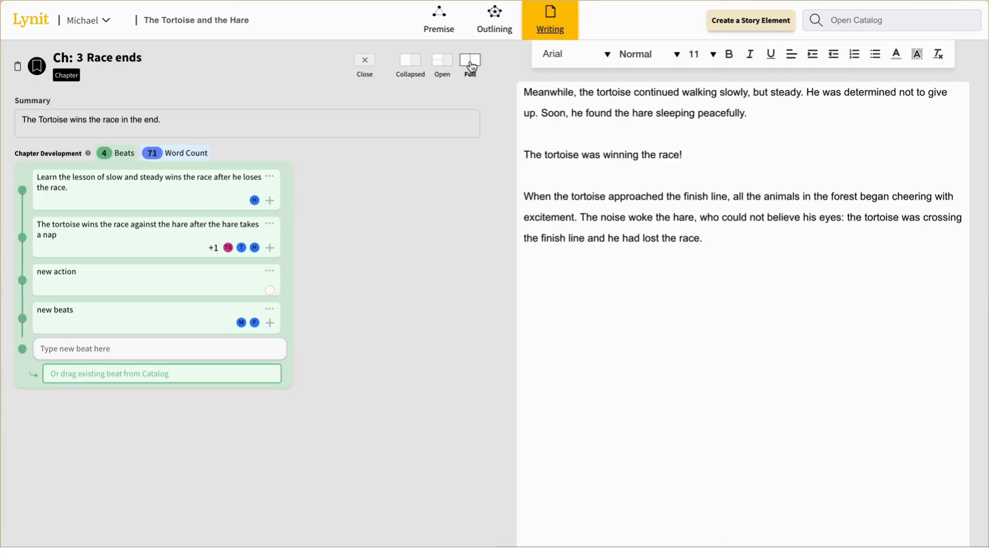
pyautogui.click(412, 62)
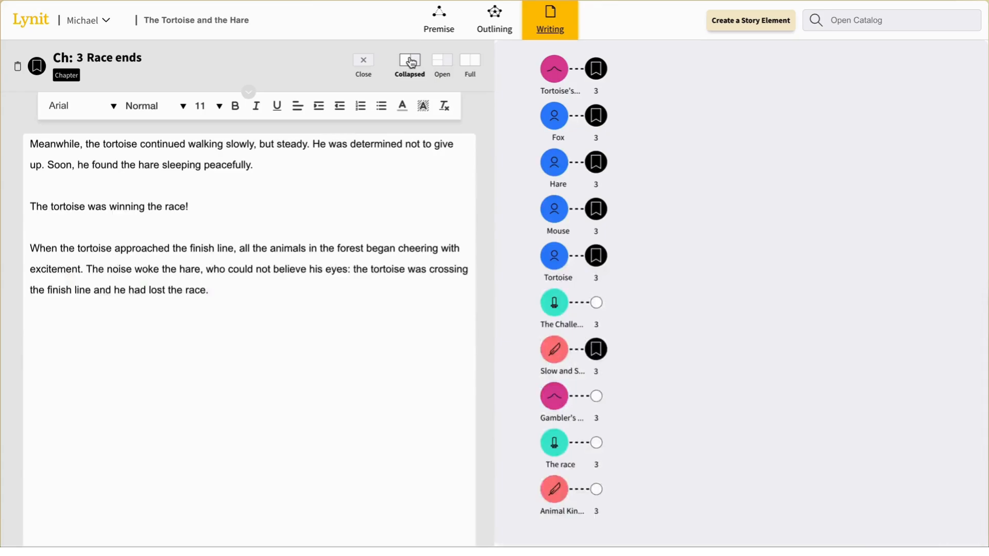